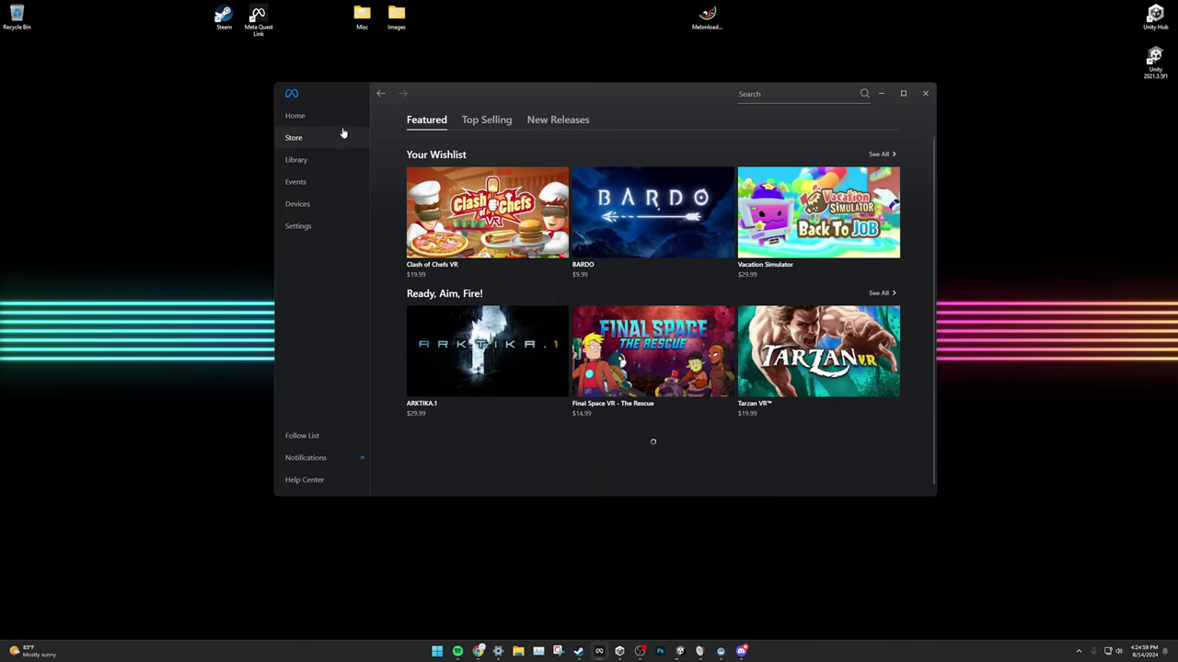
- Show BONELAB's details in the Meta Quest Link library to get its install location
left_click(342, 138)
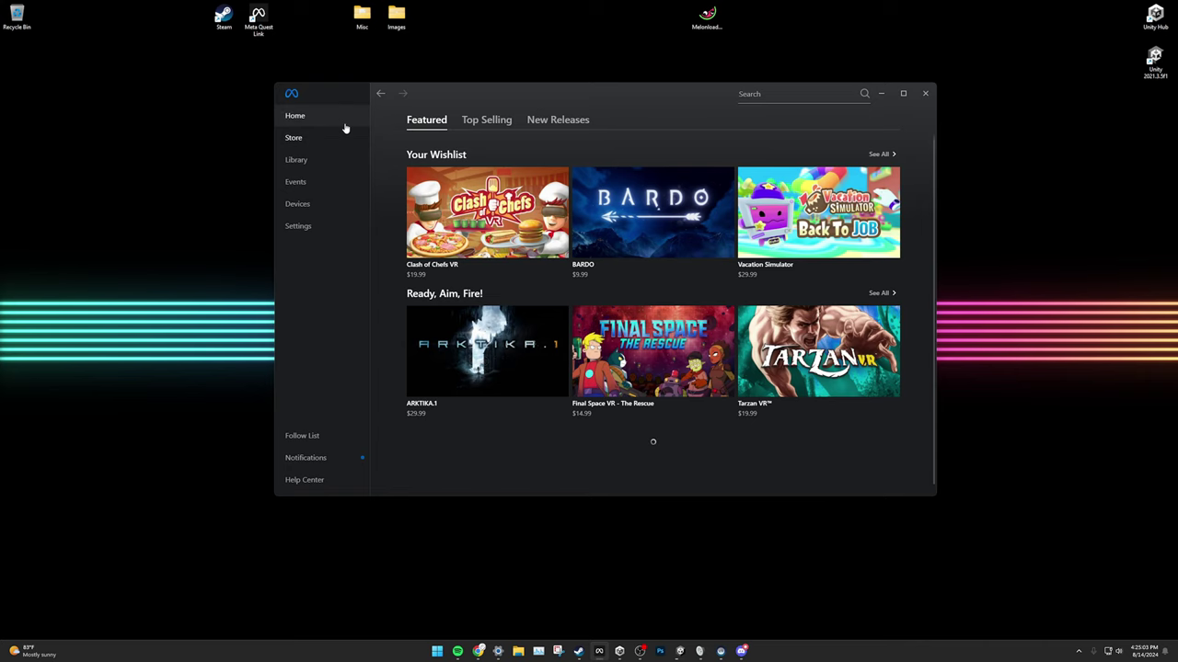
left_click(313, 161)
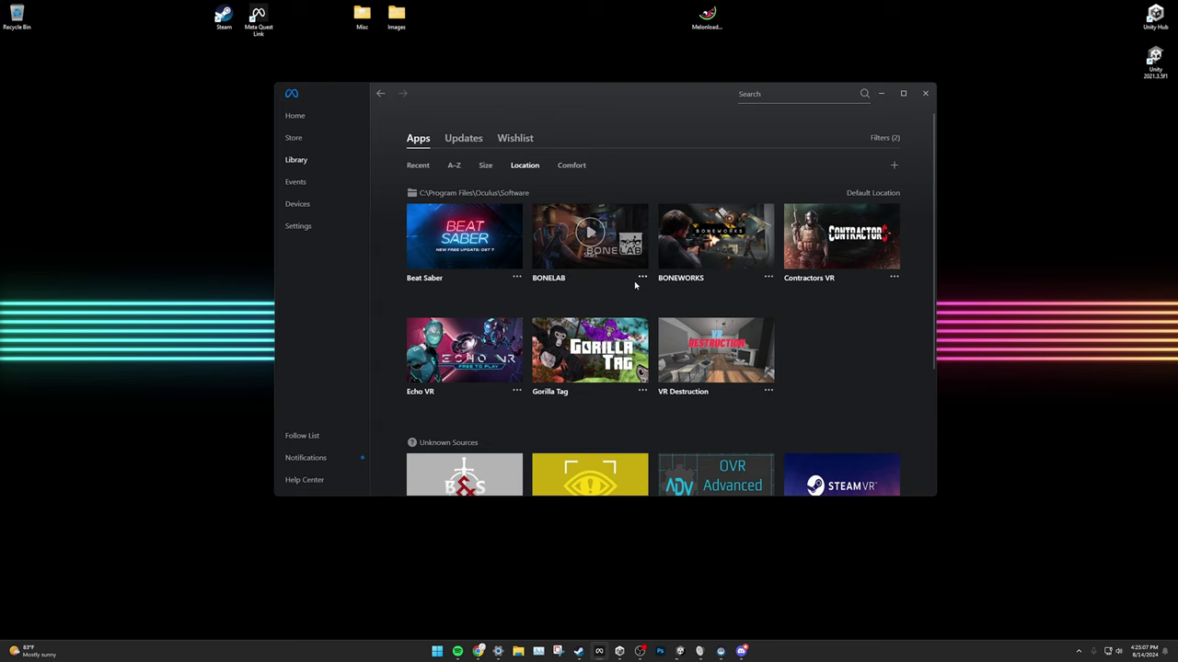
left_click(643, 278)
left_click(657, 422)
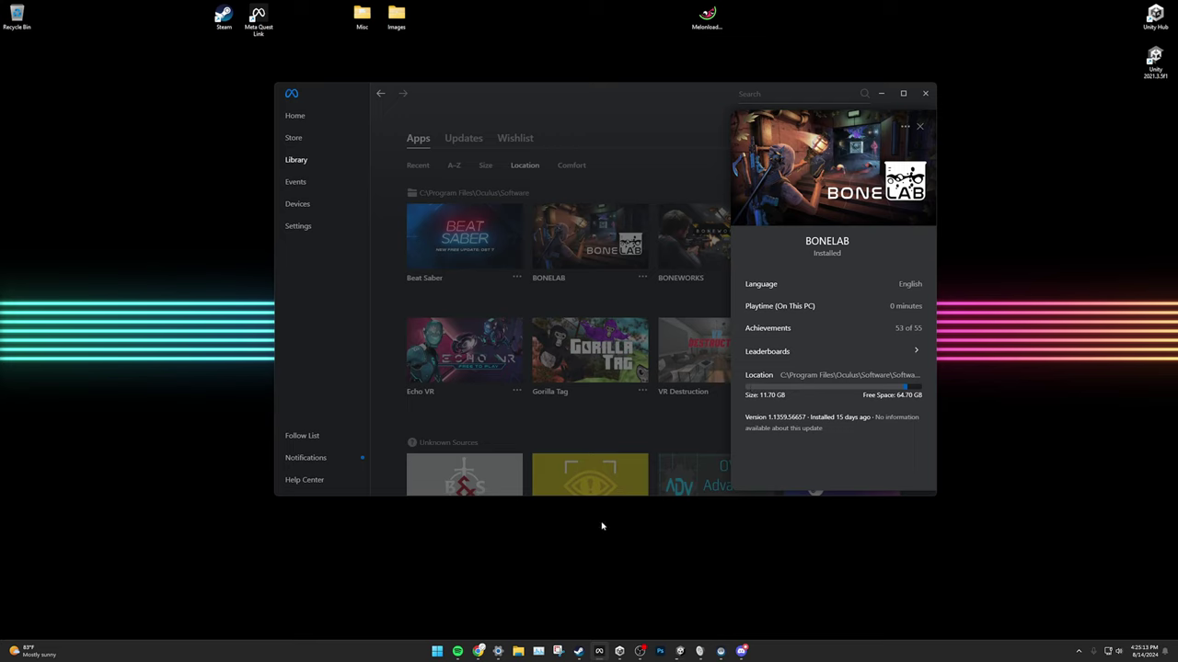
- Paste the copied BONELAB install path into File Explorer's address bar and go there
left_click(518, 651)
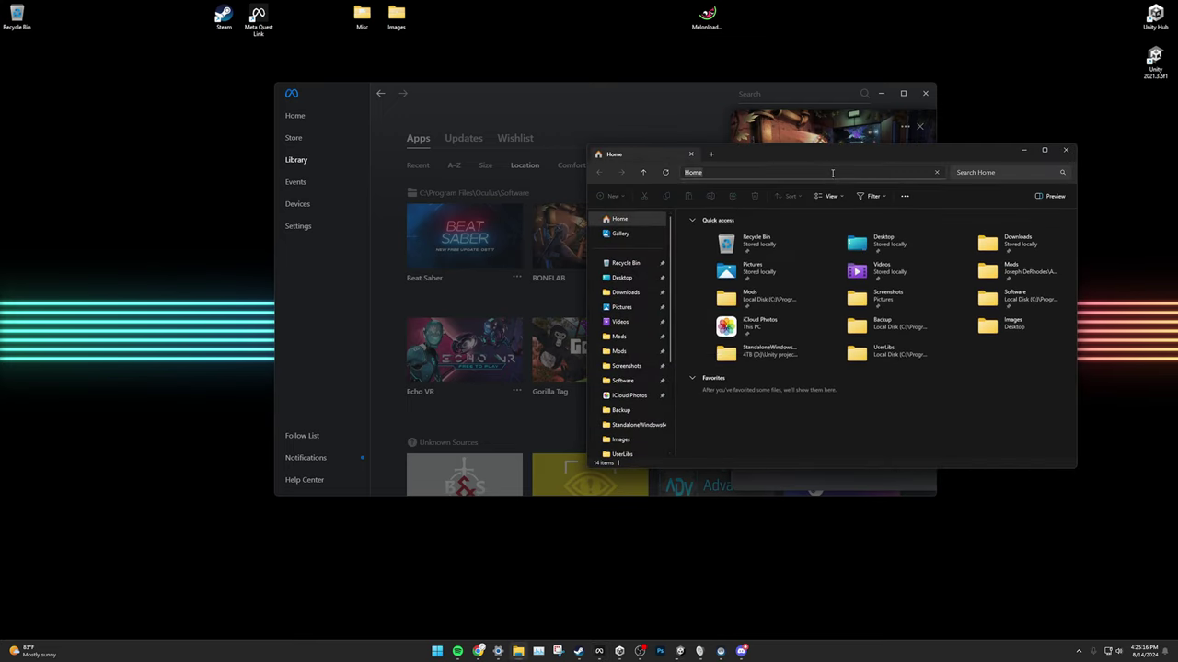
left_click(832, 173)
type("C:\\Program Files\\Oculus\\Software\\Software\\stress-level-zero-inc-bonelab")
key("Return")
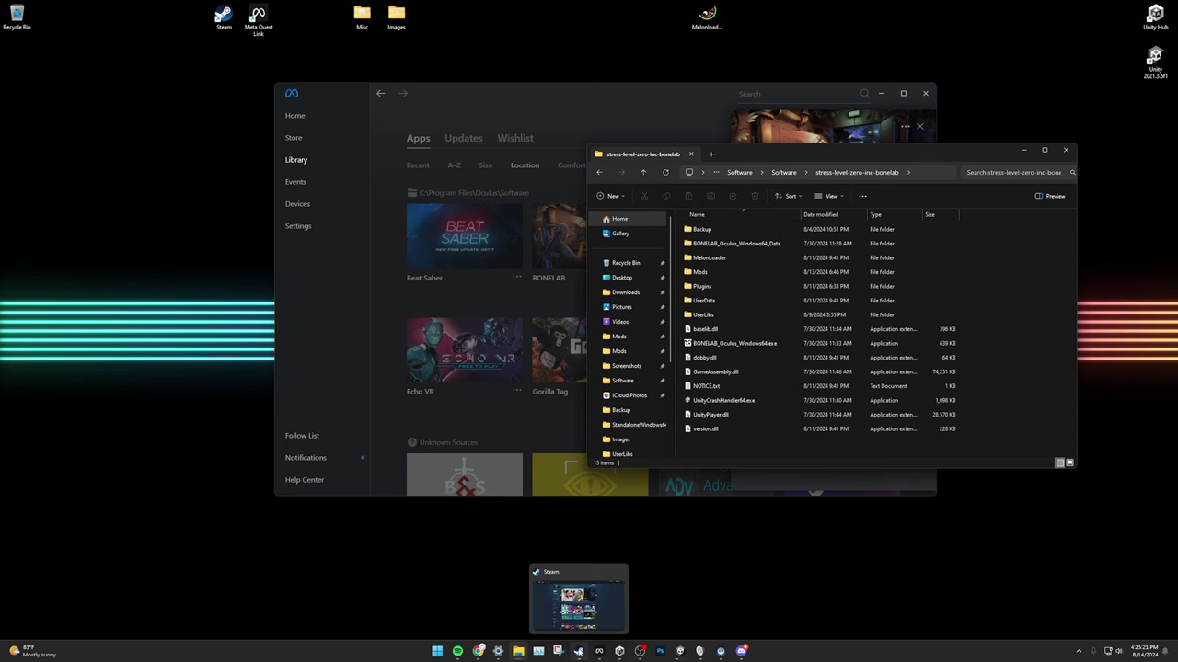
- In the Steam library, open Vertigo 2's local files via Manage > Browse local files
left_click(577, 652)
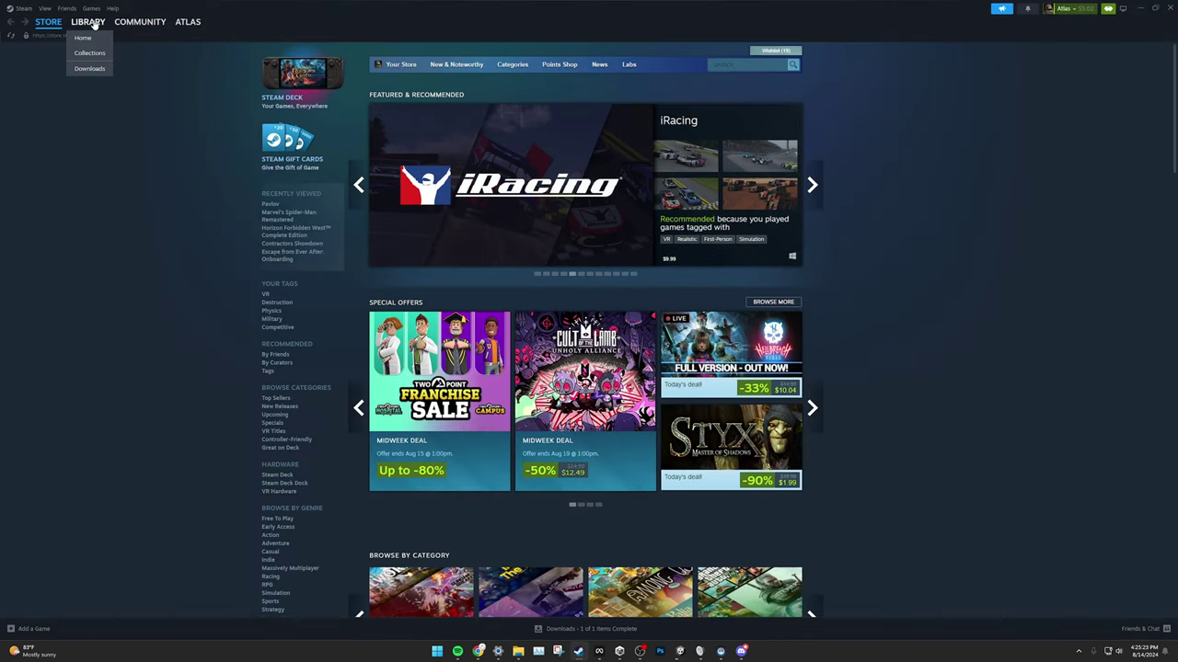
left_click(88, 22)
scroll(664, 268, "down", 2)
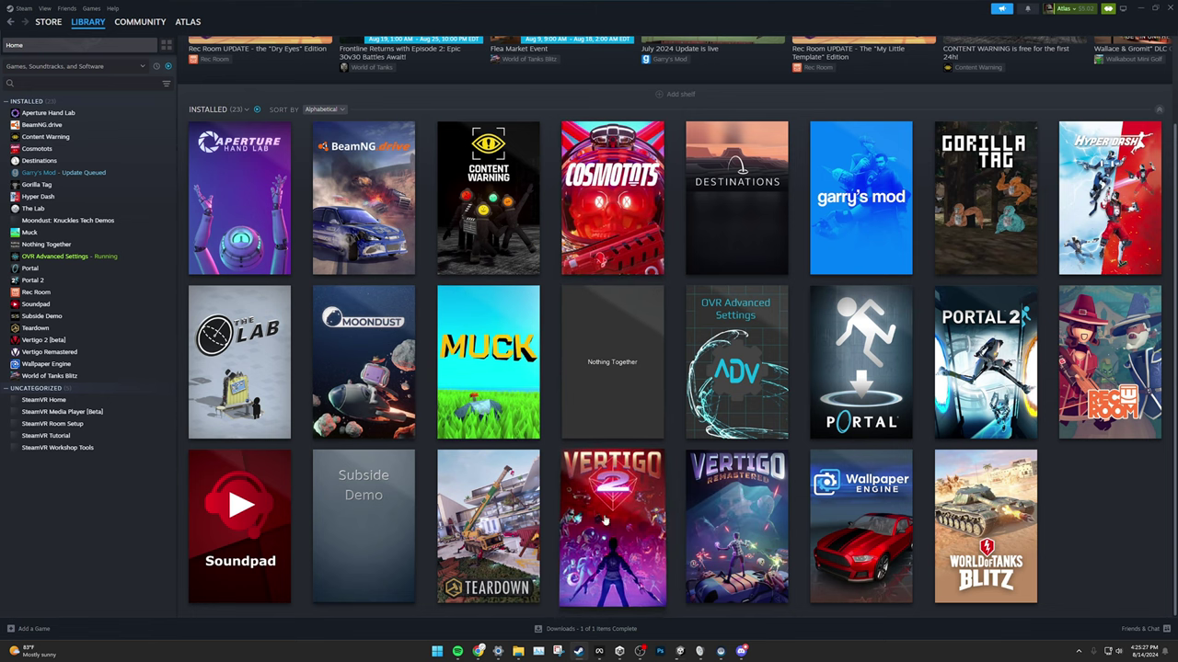
right_click(583, 480)
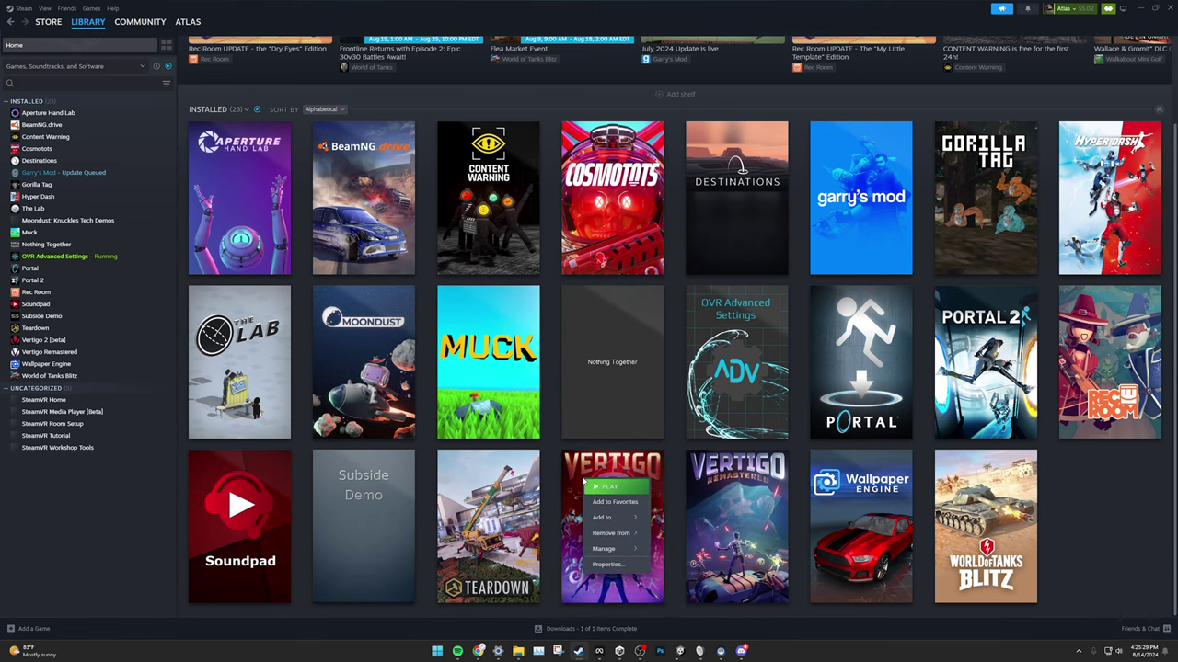
mouse_move(612, 548)
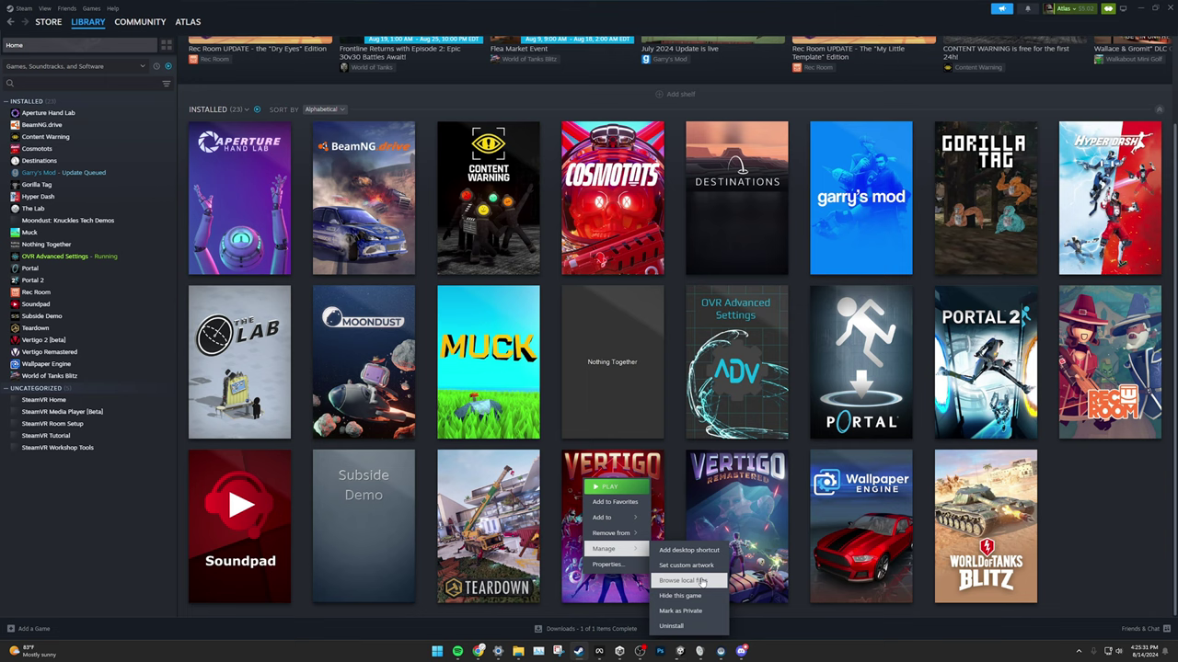
left_click(685, 580)
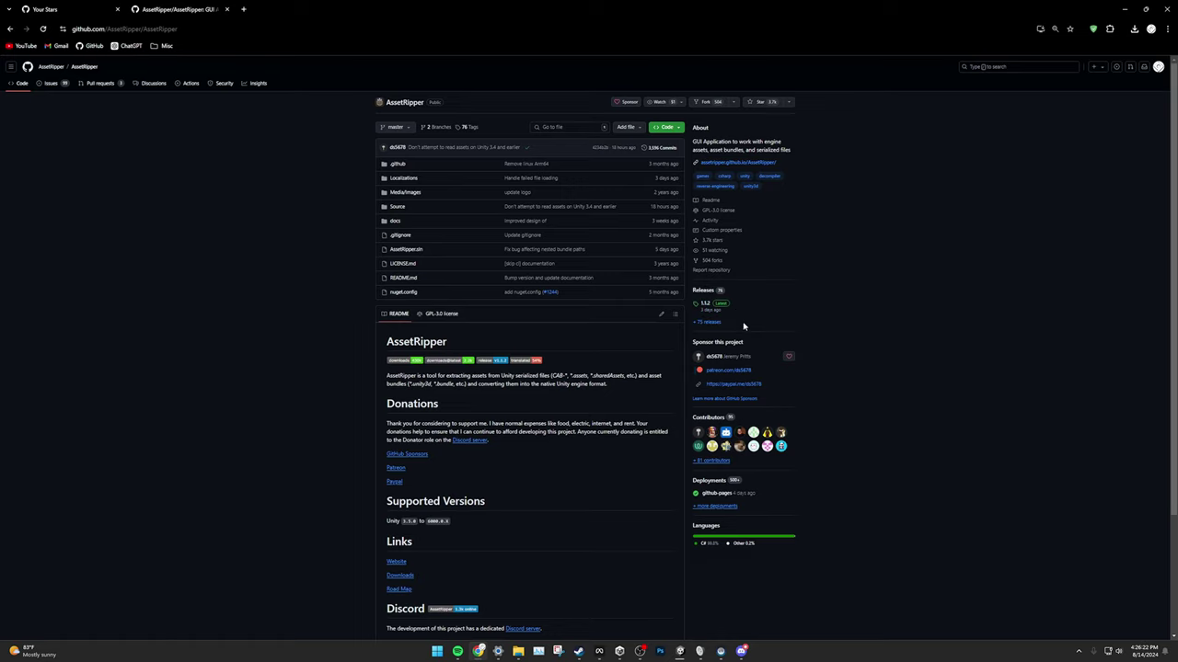
- Open AssetRipper's latest 1.1.2 release page from the repository sidebar
left_click(706, 305)
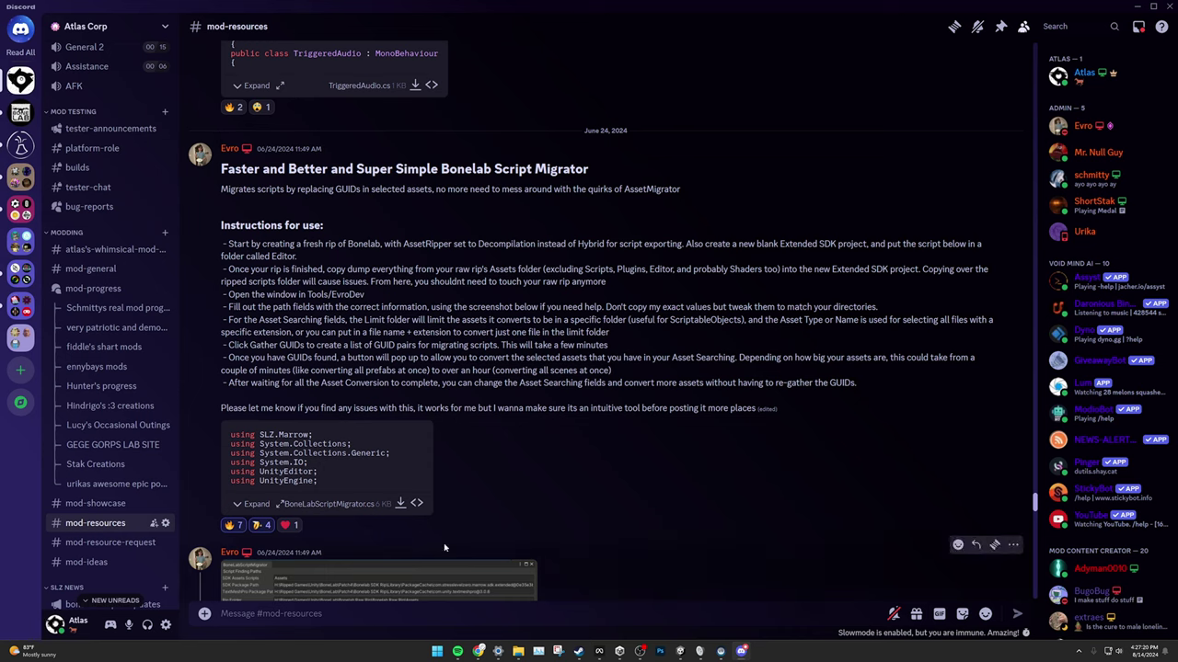
- Download BoneLabScriptMigrator.cs from the Bonelab Script Migrator post
left_click(400, 505)
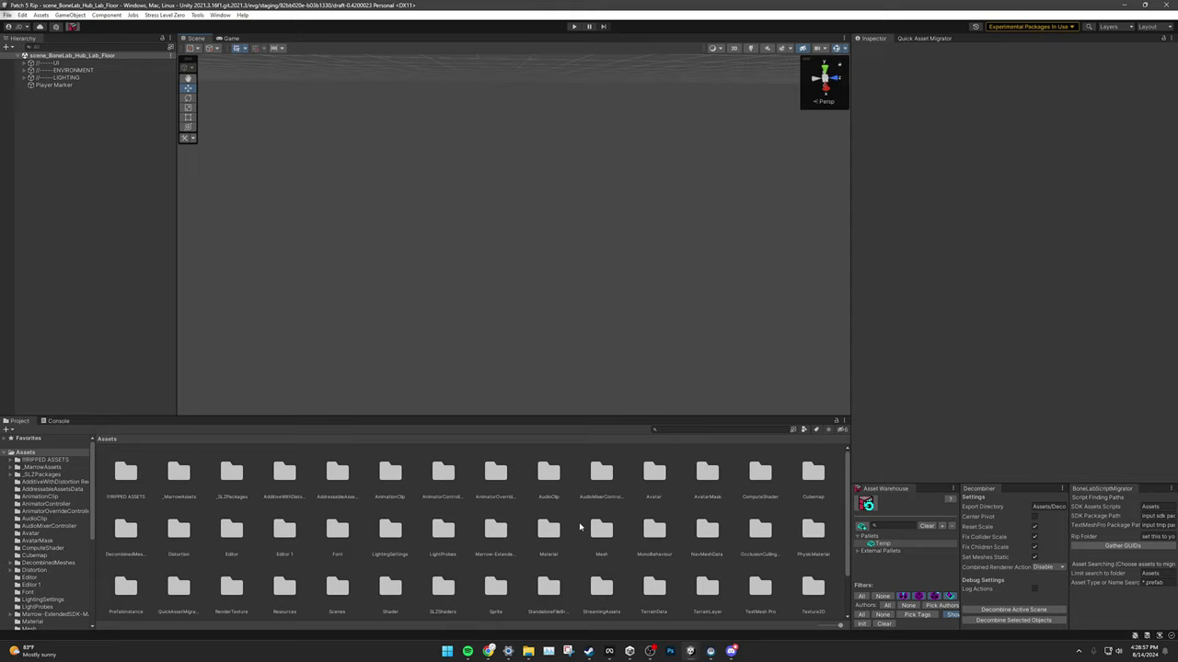
- Enter the Editor folder and launch Tools > EvroDev > GUID Reference Converter
double_click(234, 534)
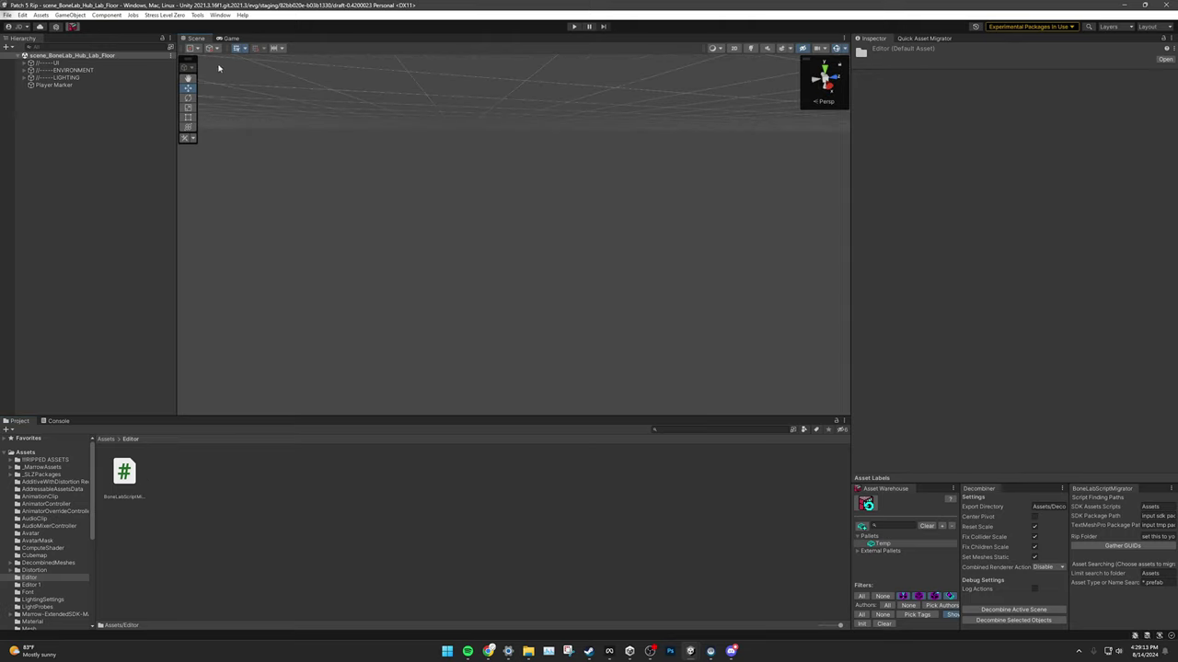
left_click(197, 15)
mouse_move(237, 26)
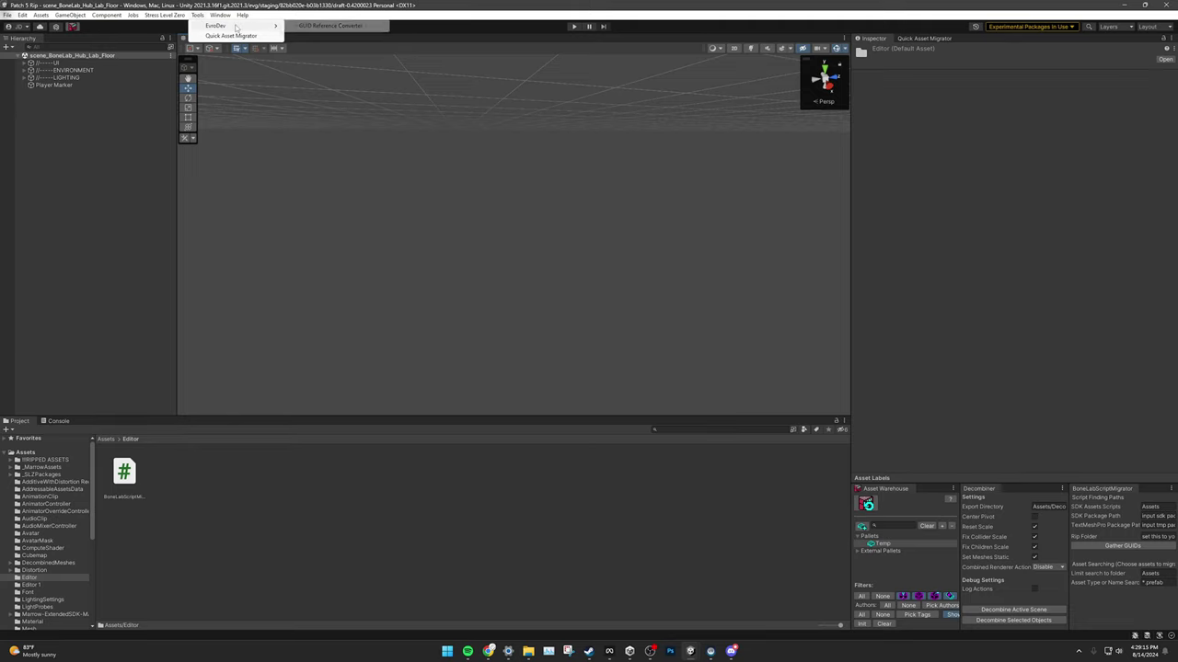
left_click(314, 27)
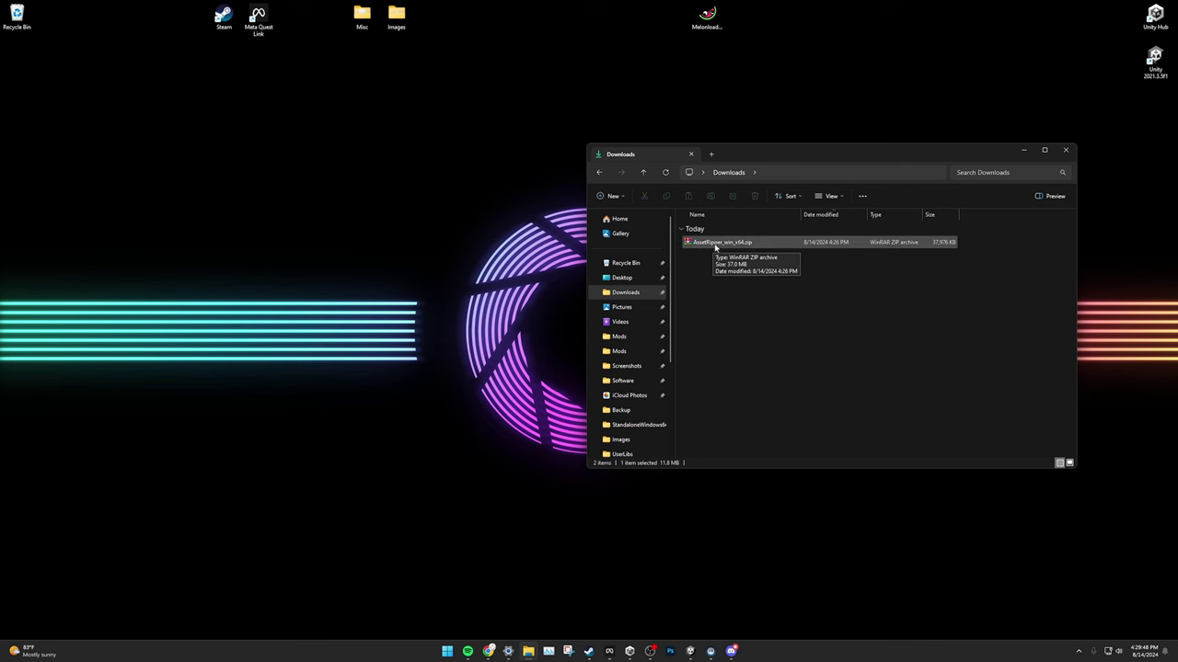
- Extract AssetRipper_win_x64.zip with WinRAR and launch AssetRipper.GUI.Free.exe from the new folder
left_click(763, 245)
right_click(763, 246)
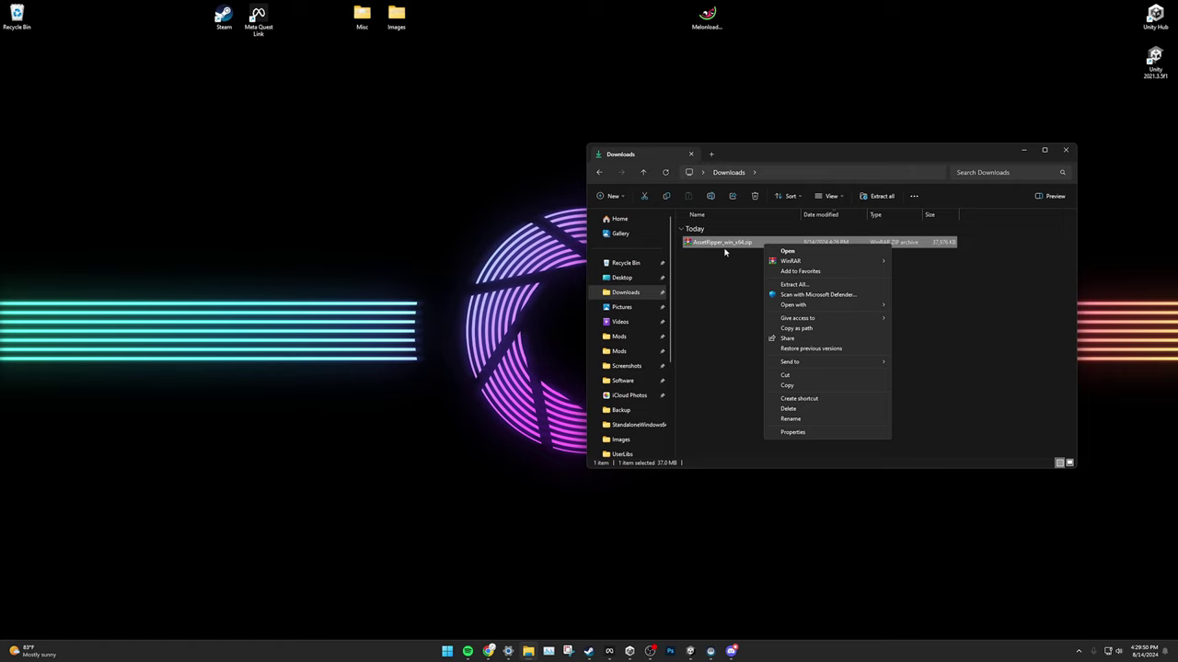
mouse_move(801, 262)
left_click(940, 283)
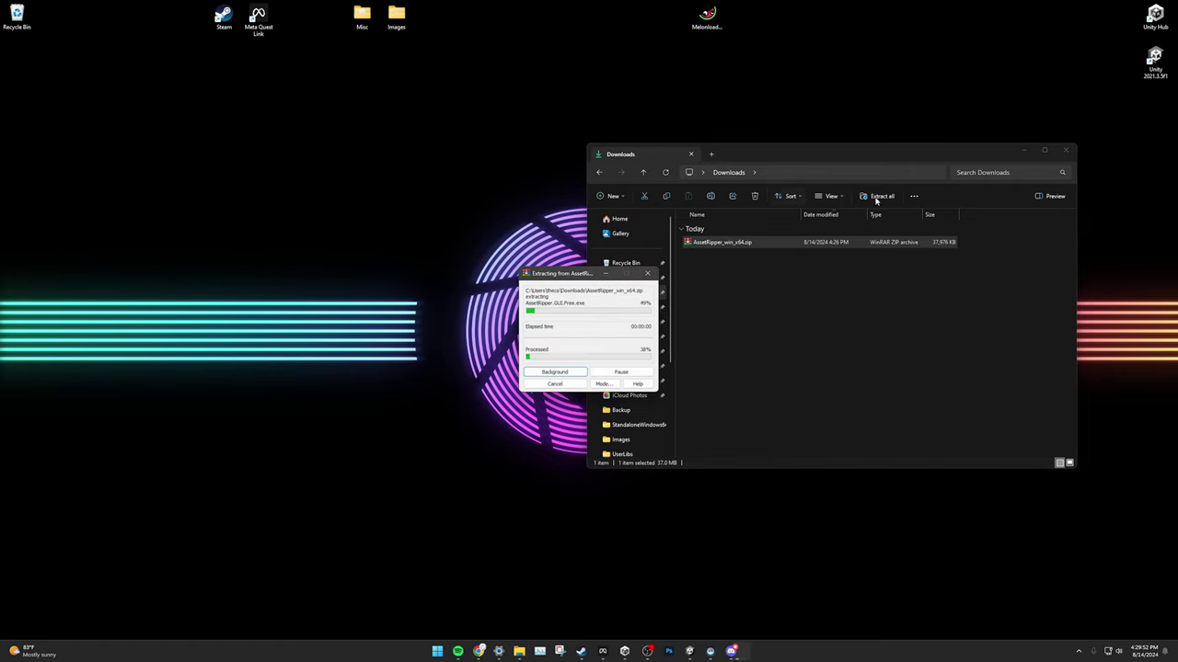
double_click(727, 256)
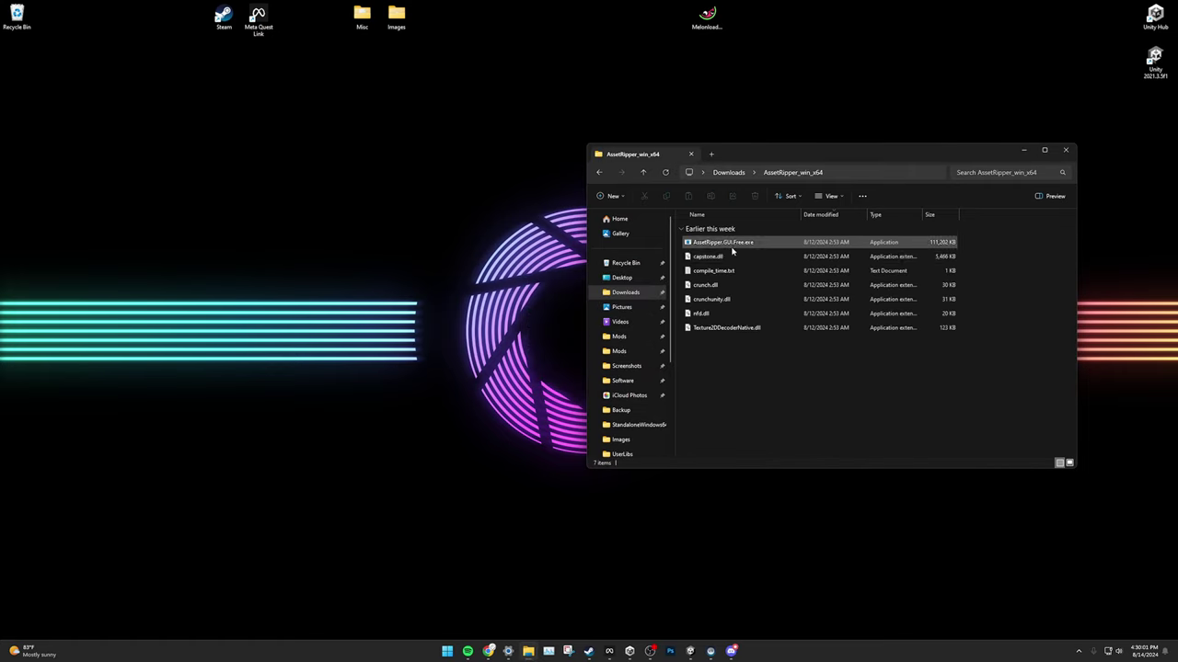
double_click(742, 244)
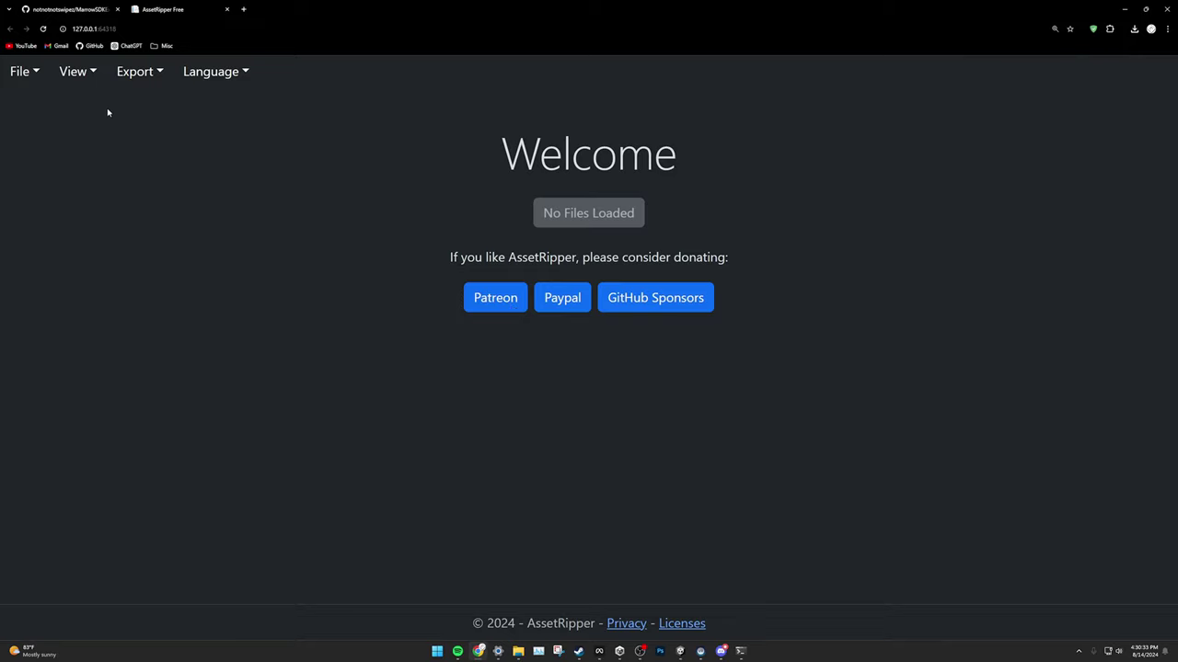
- In View > Settings, change Script Export Format from Hybrid to Decompilation
left_click(77, 72)
left_click(110, 134)
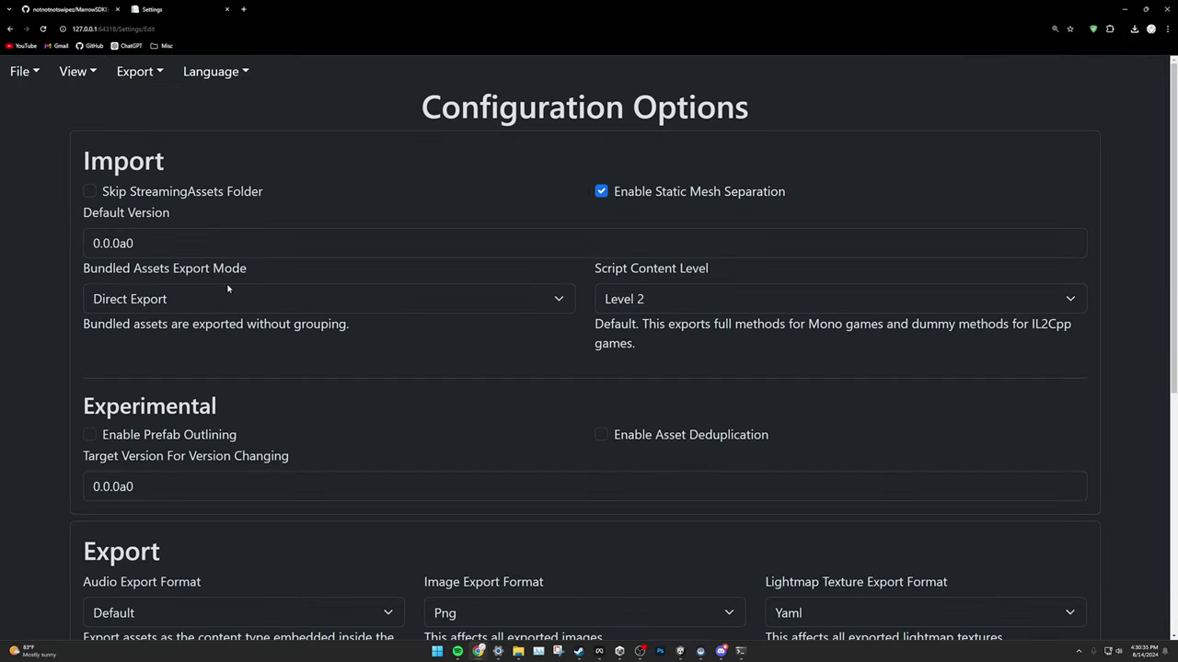
scroll(228, 289, "down", 3)
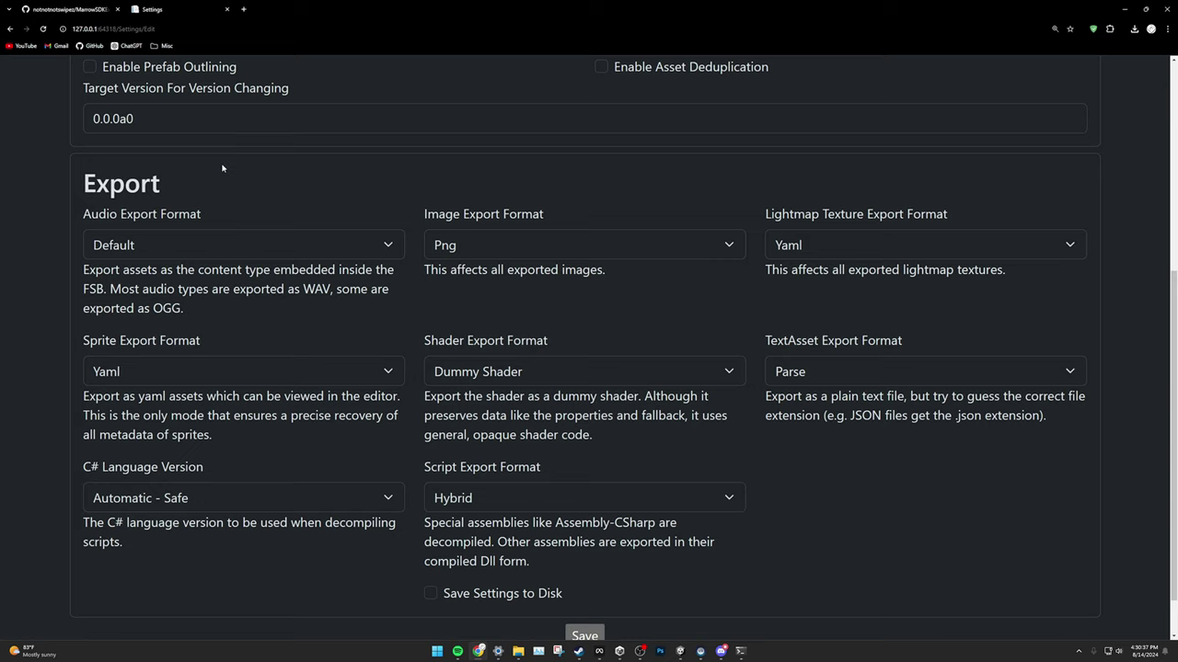
left_click_drag(423, 467, 541, 468)
left_click(464, 503)
left_click(485, 521)
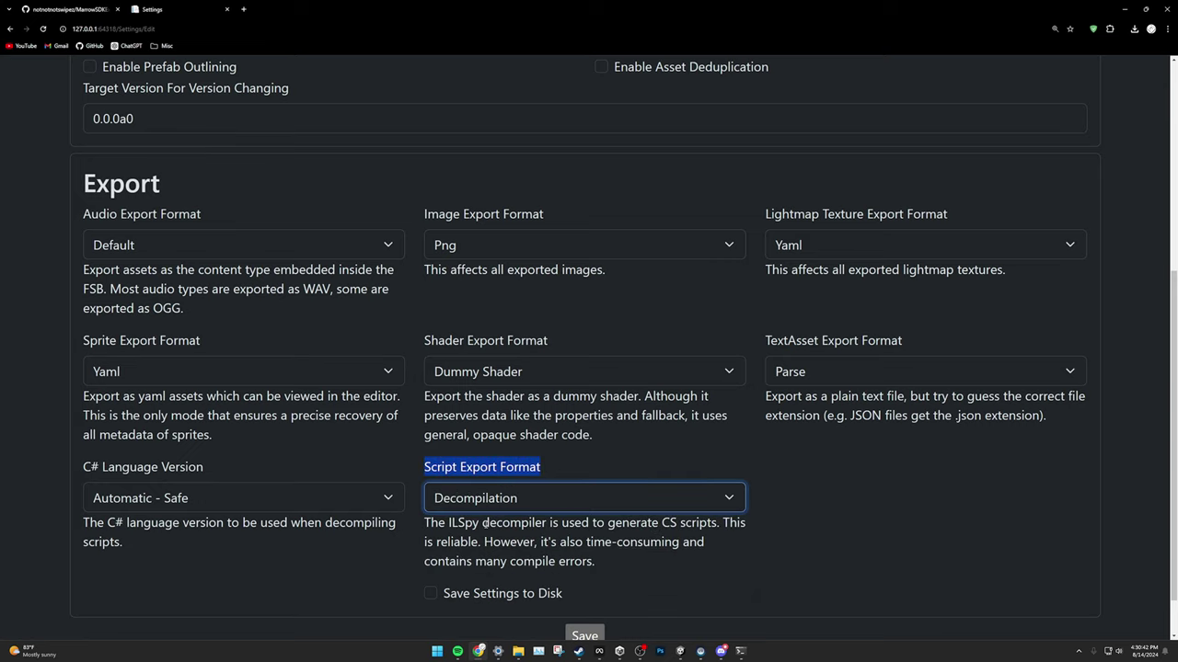
left_click(611, 543)
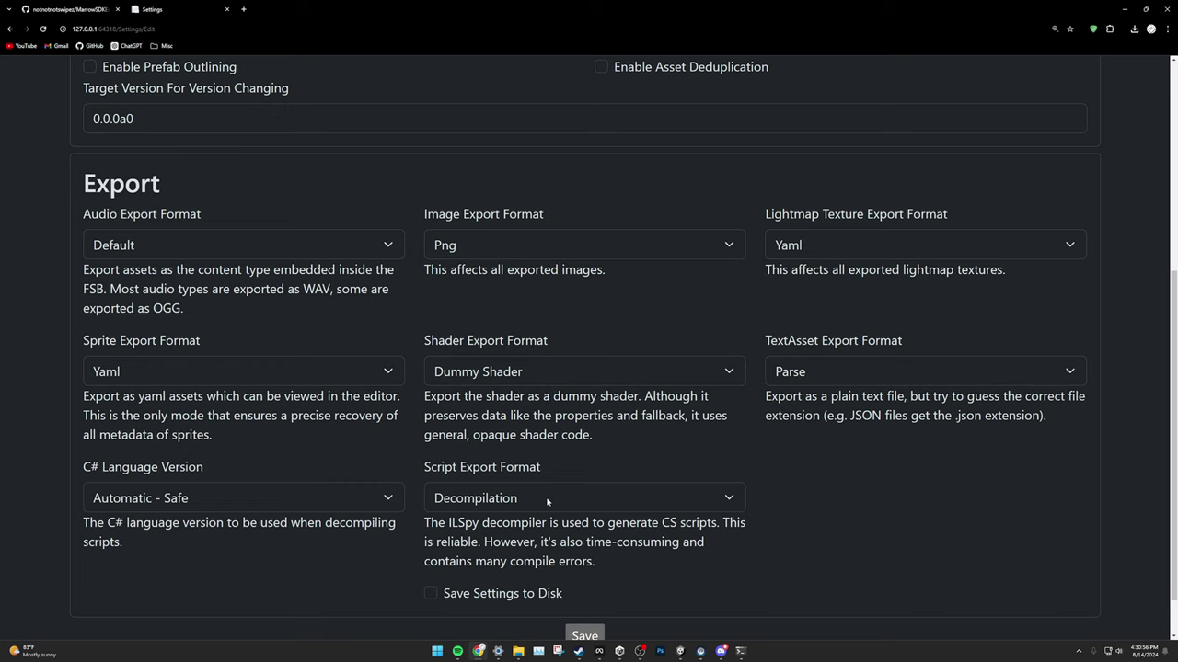
scroll(547, 502, "down", 1)
triple_click(409, 411)
left_click(410, 411)
scroll(245, 373, "up", 5)
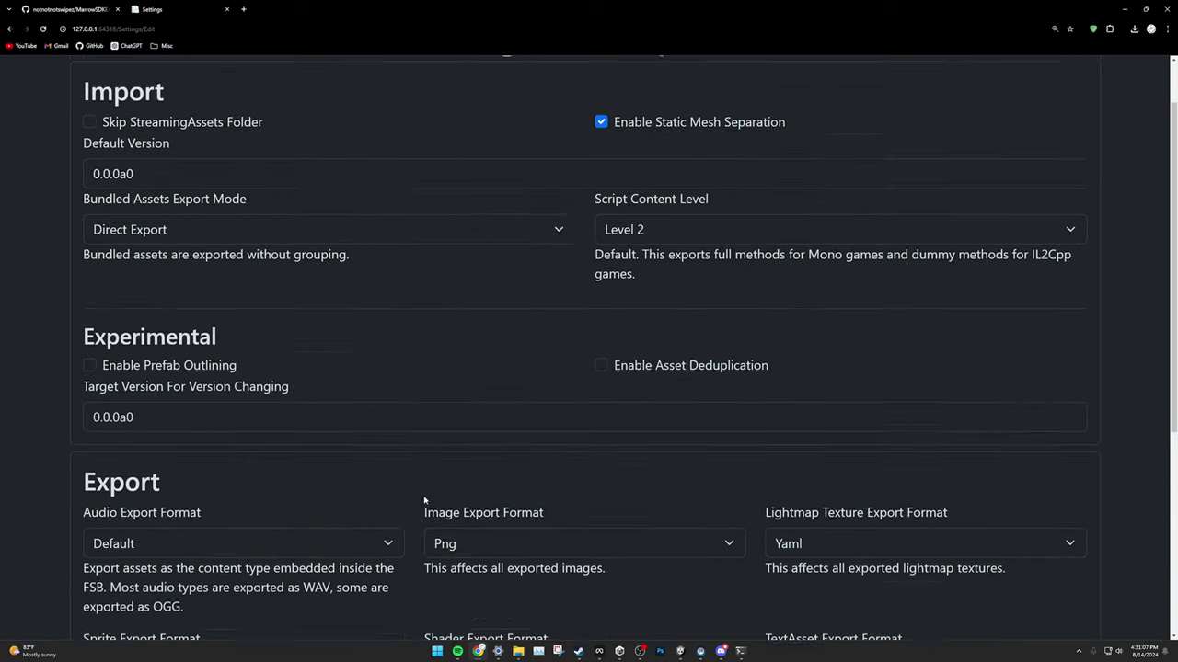
- Load the BONELAB install folder in AssetRipper using the path from clipboard history
left_click(23, 71)
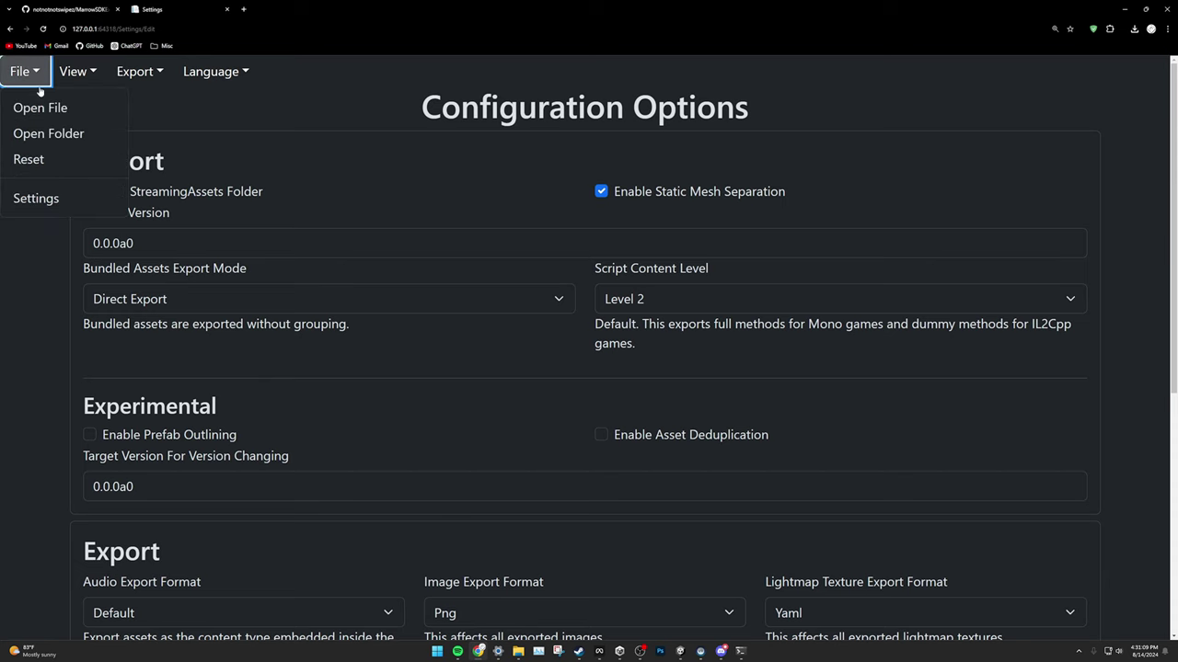
left_click(55, 109)
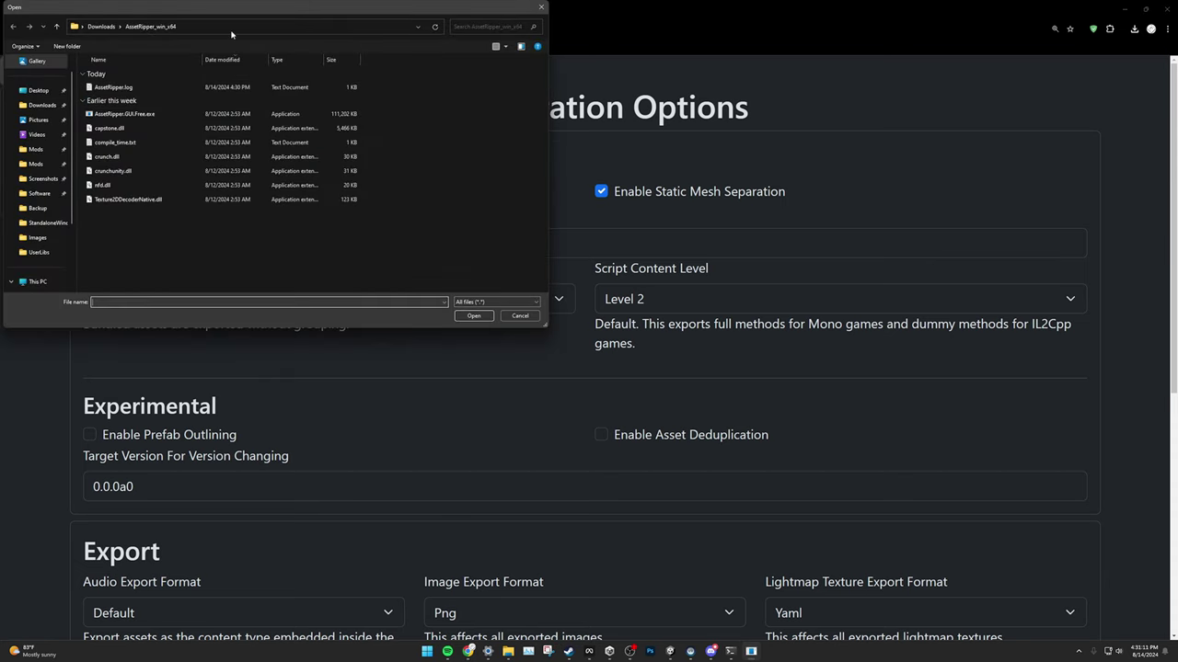
left_click(229, 27)
key("super+v")
left_click(170, 111)
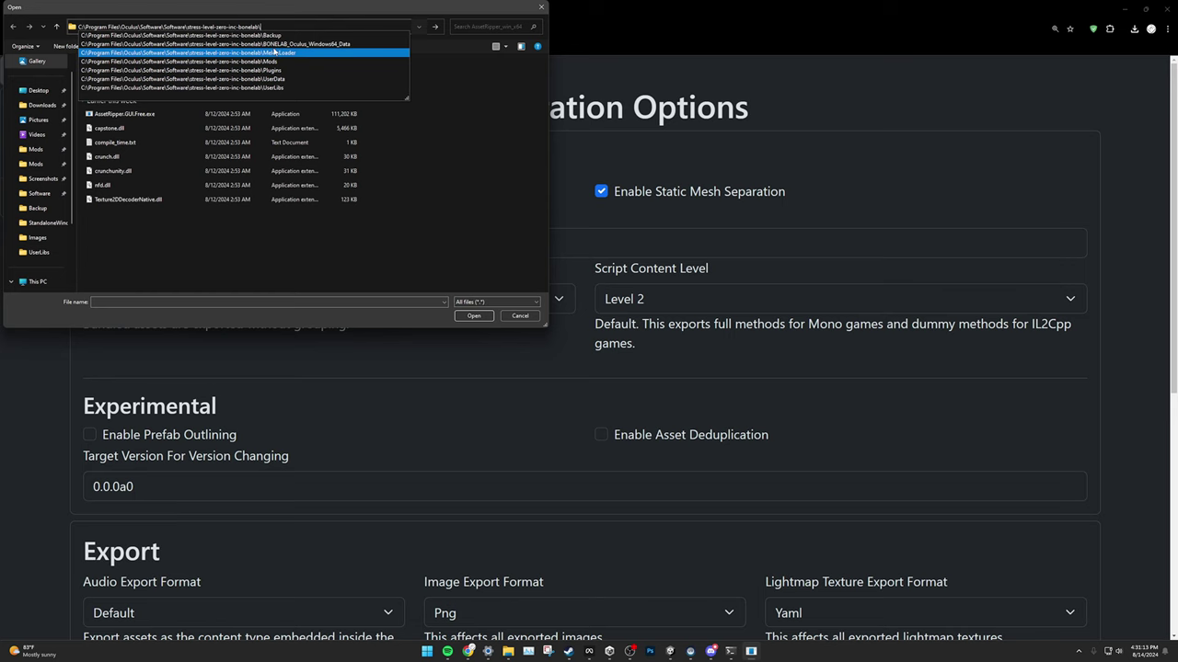
key("Return")
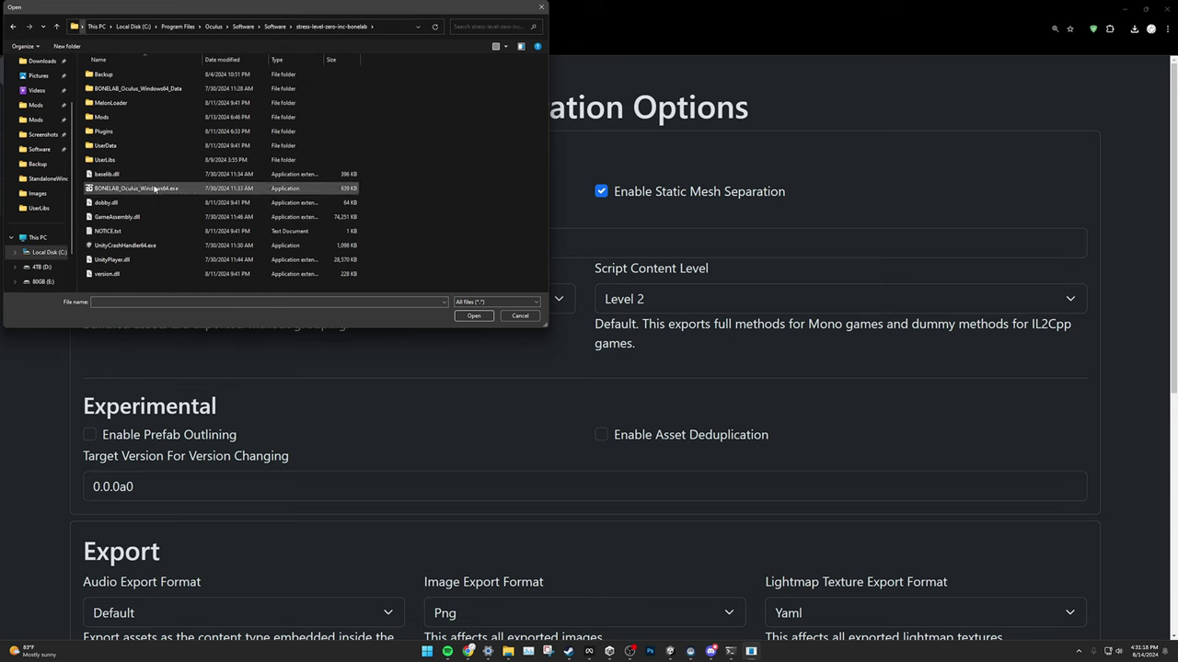
- Bring up the terminal window to check the import log
key("Escape")
mouse_move(762, 653)
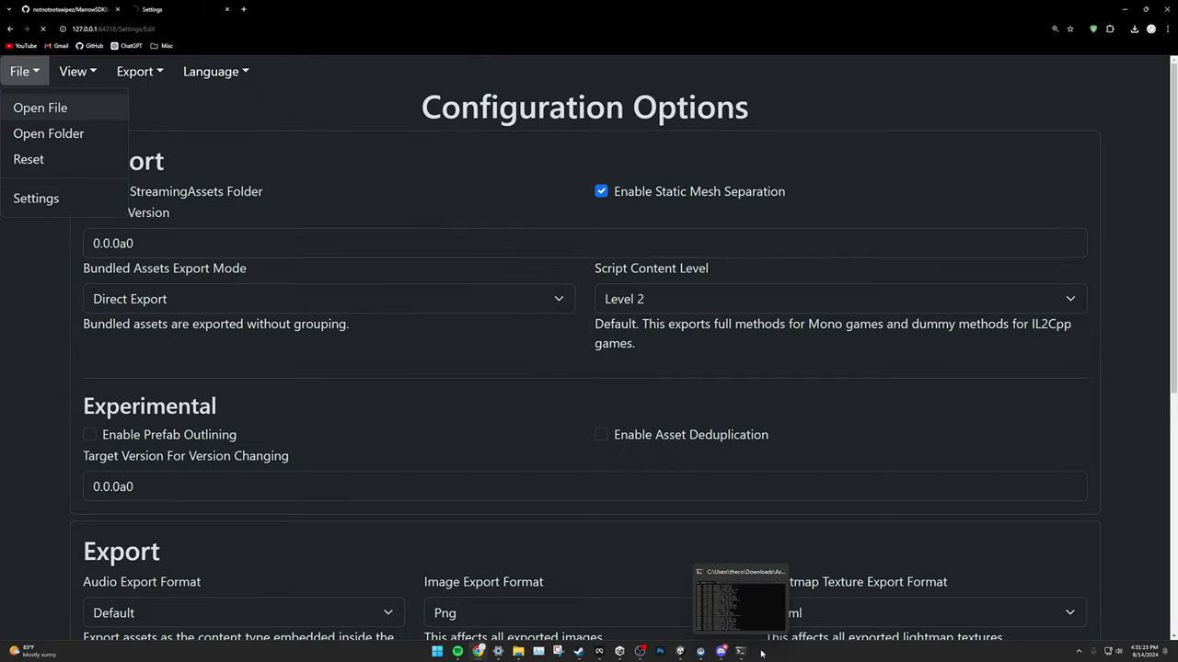
left_click(736, 598)
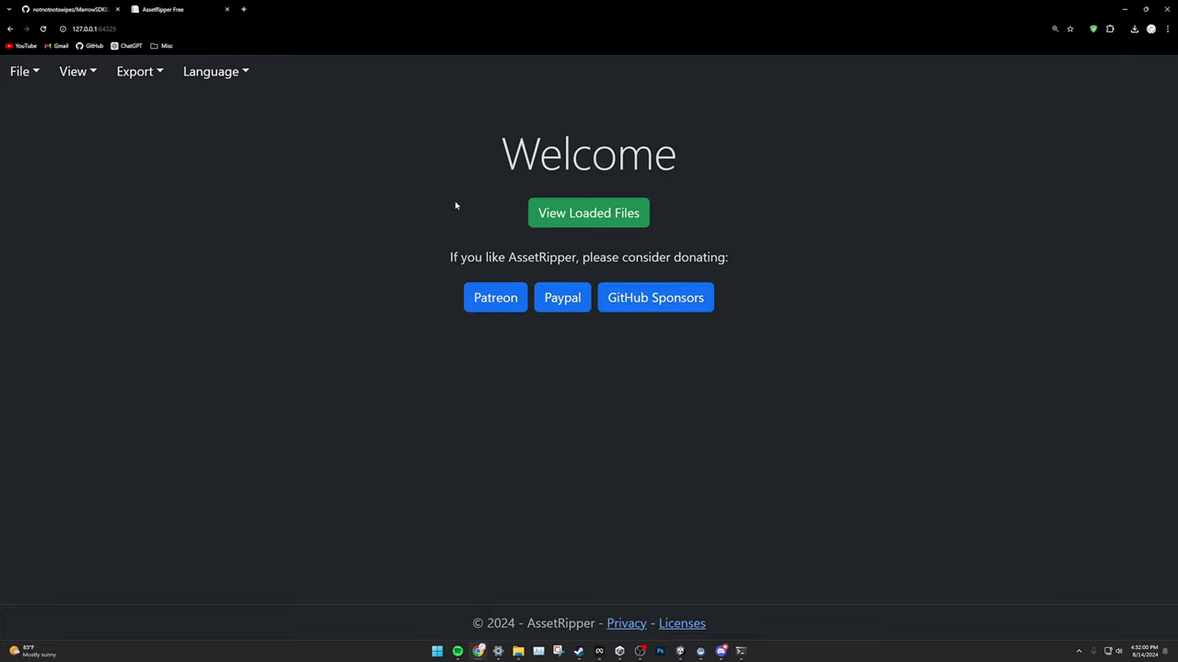
- Set Export All Files to target the functionalheadsets_spawnables_assets_previewmesh folder
left_click(142, 76)
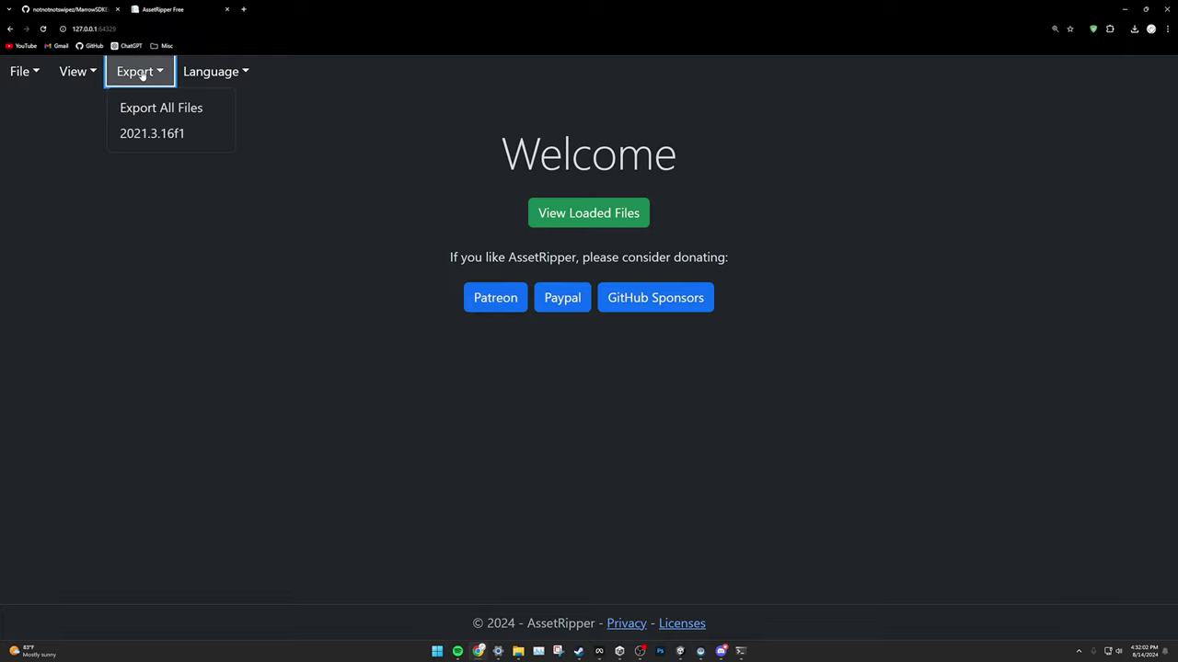
left_click(149, 107)
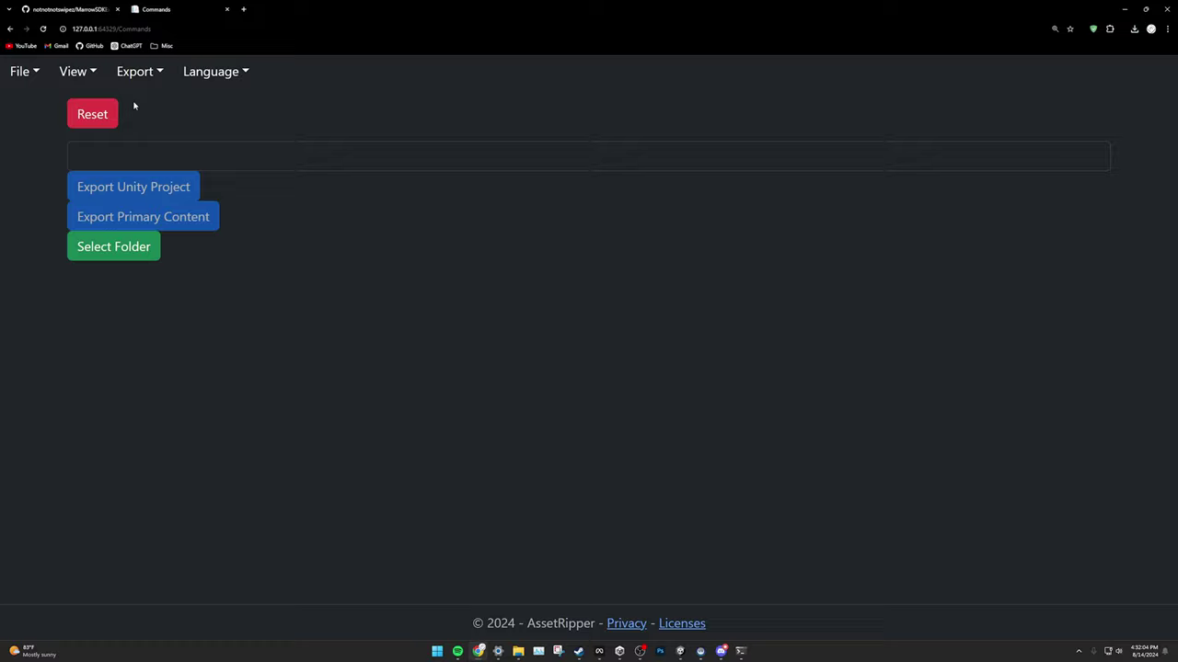
left_click(128, 249)
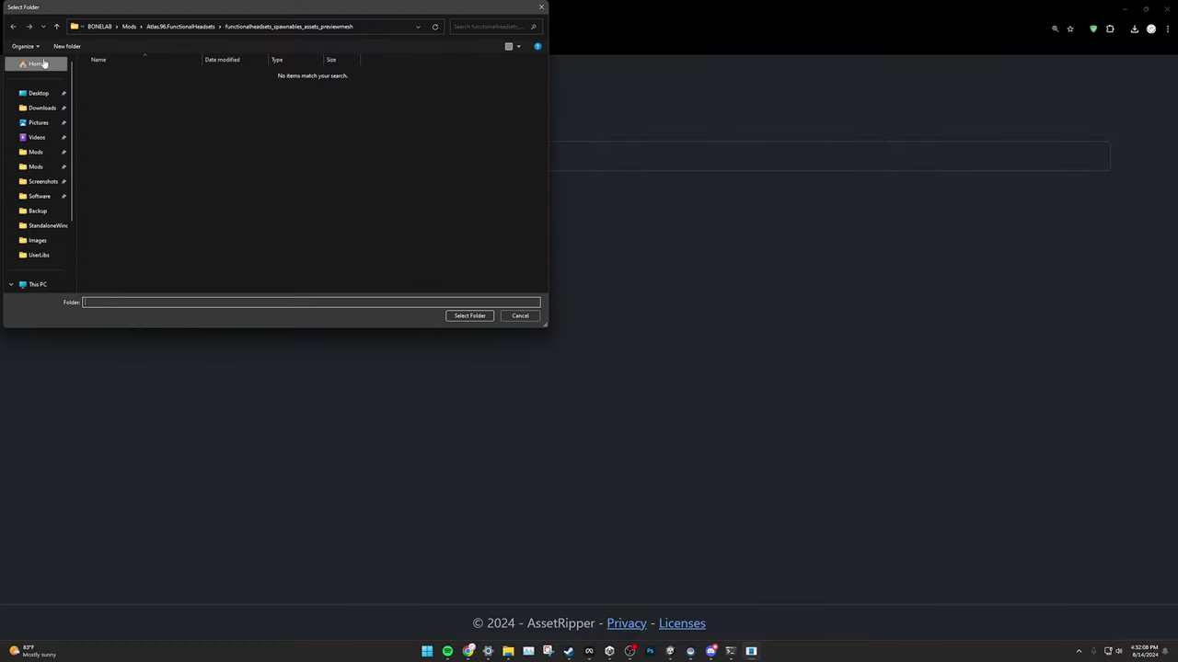
left_click(471, 318)
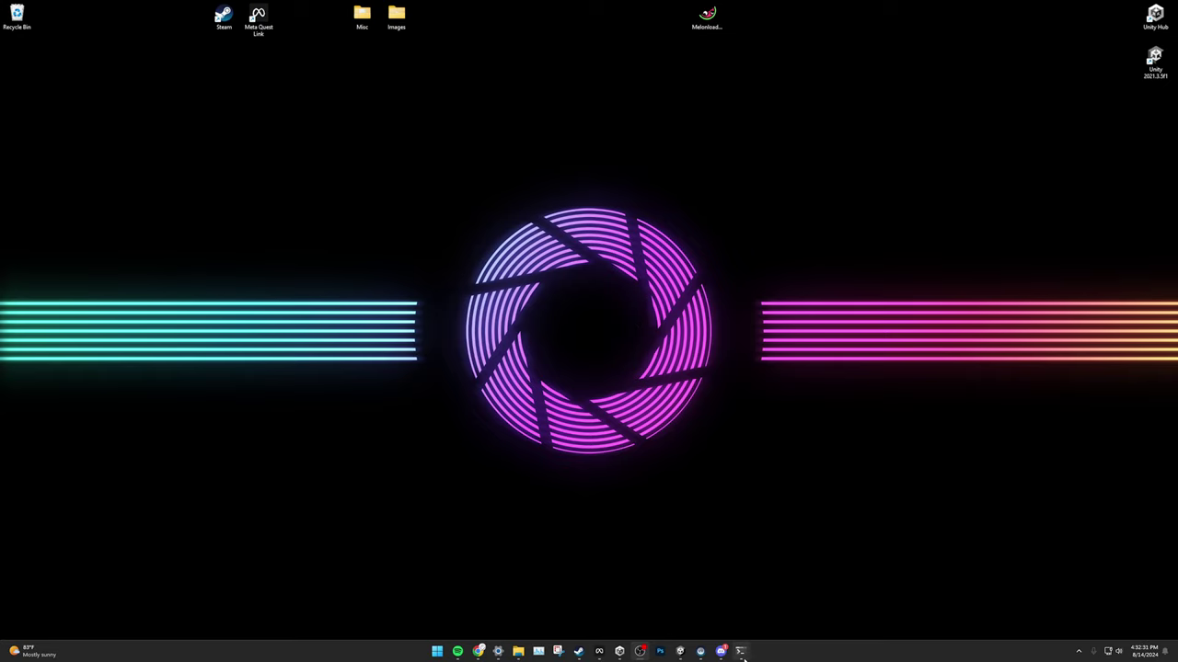
- In Unity Hub, add the BL Mods project from D:\Unity projects\Patch 5\BI Mods
left_click(619, 650)
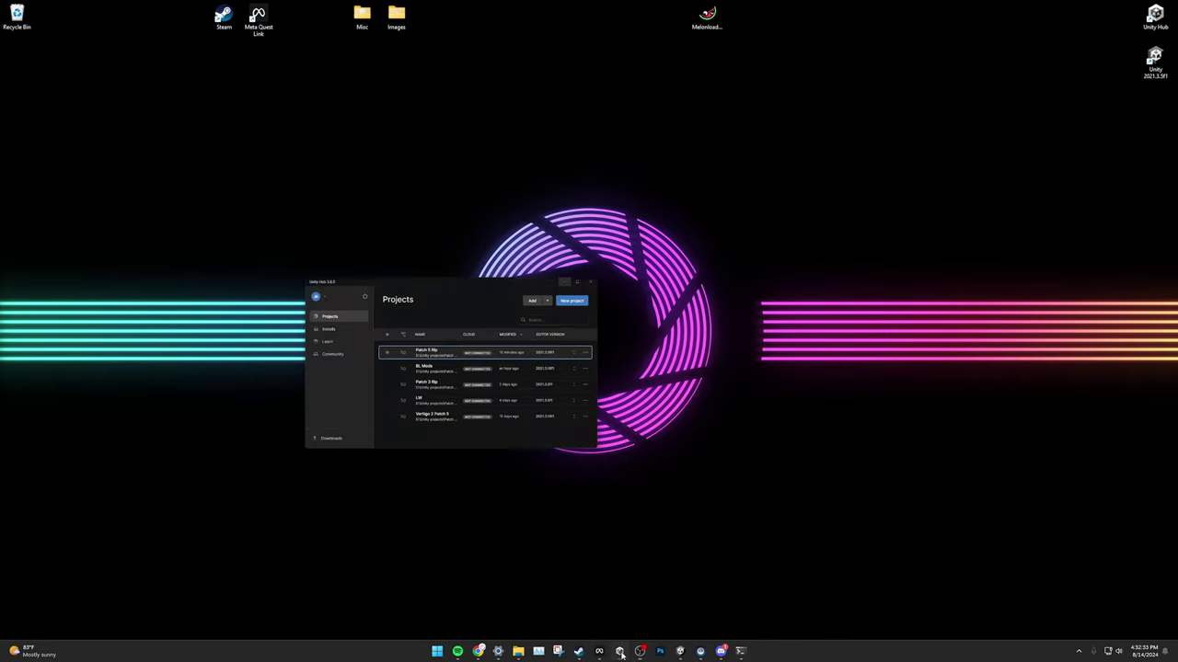
left_click(483, 94)
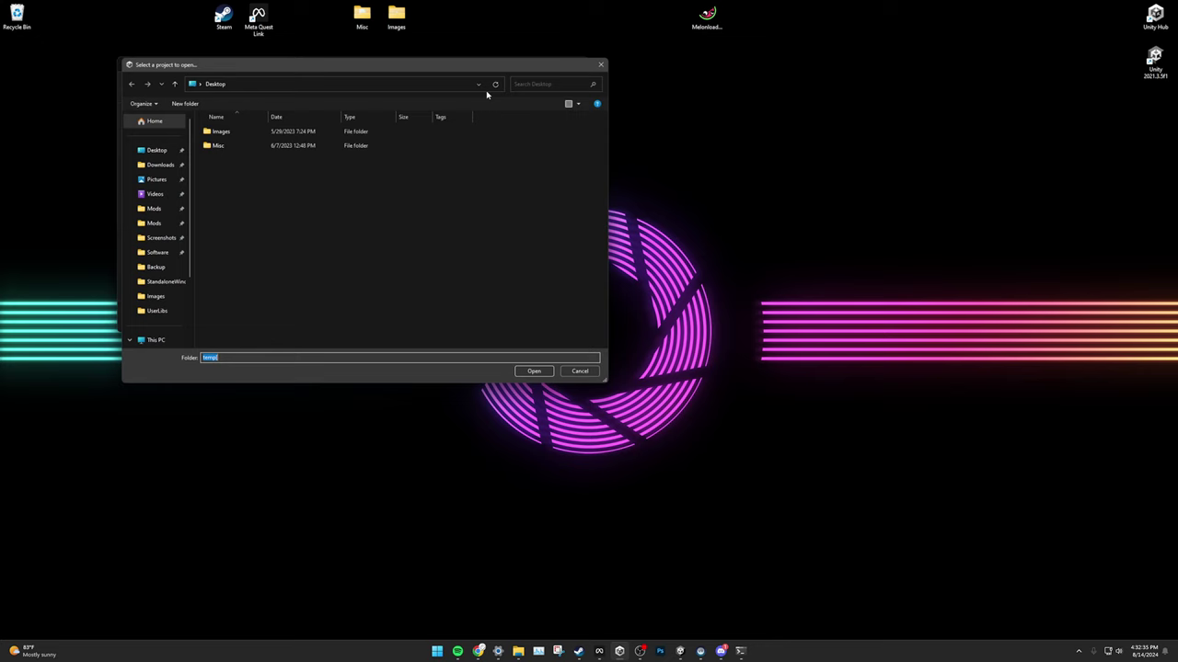
scroll(169, 203, "down", 3)
left_click(165, 265)
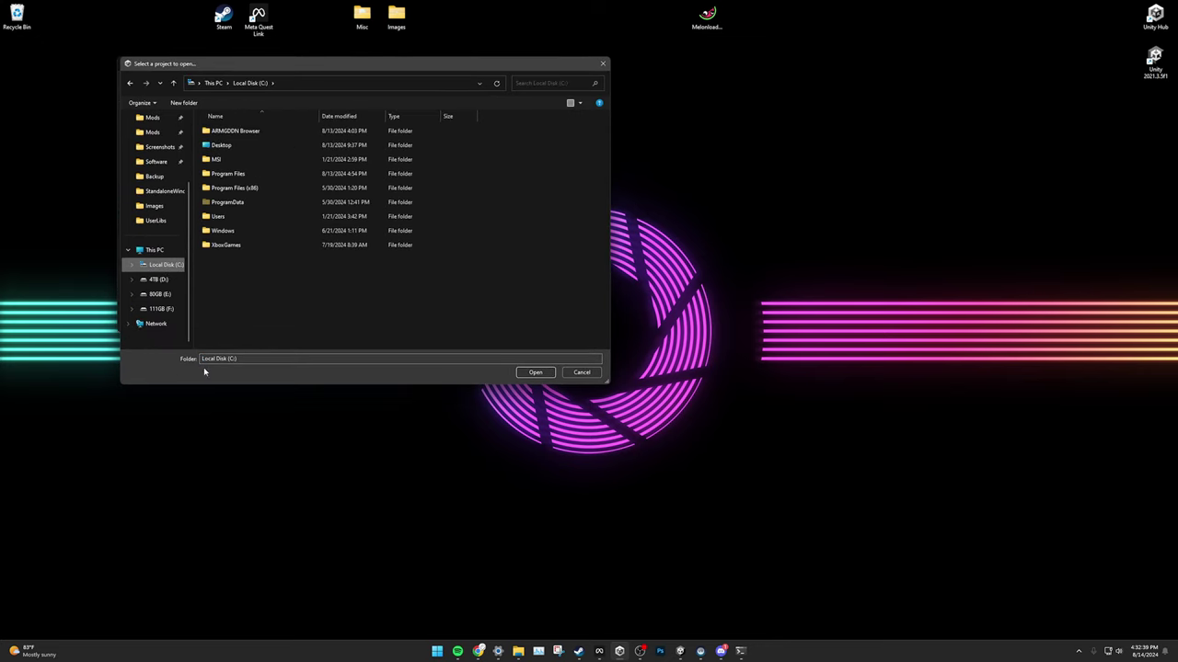
key("alt+Left")
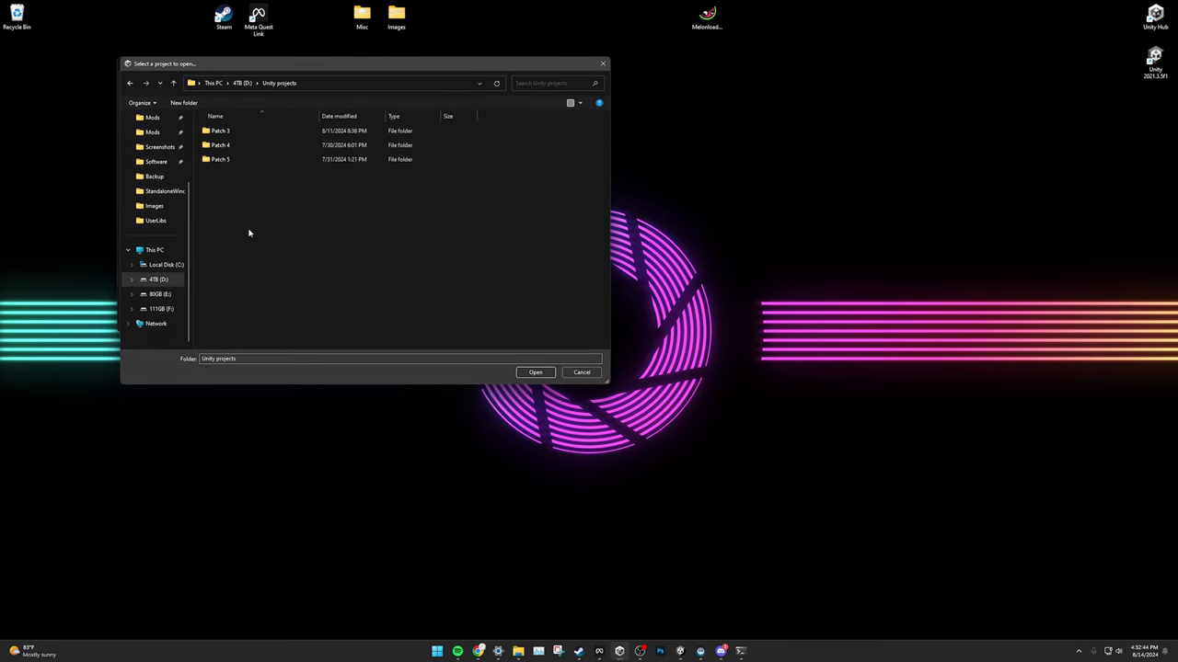
double_click(262, 159)
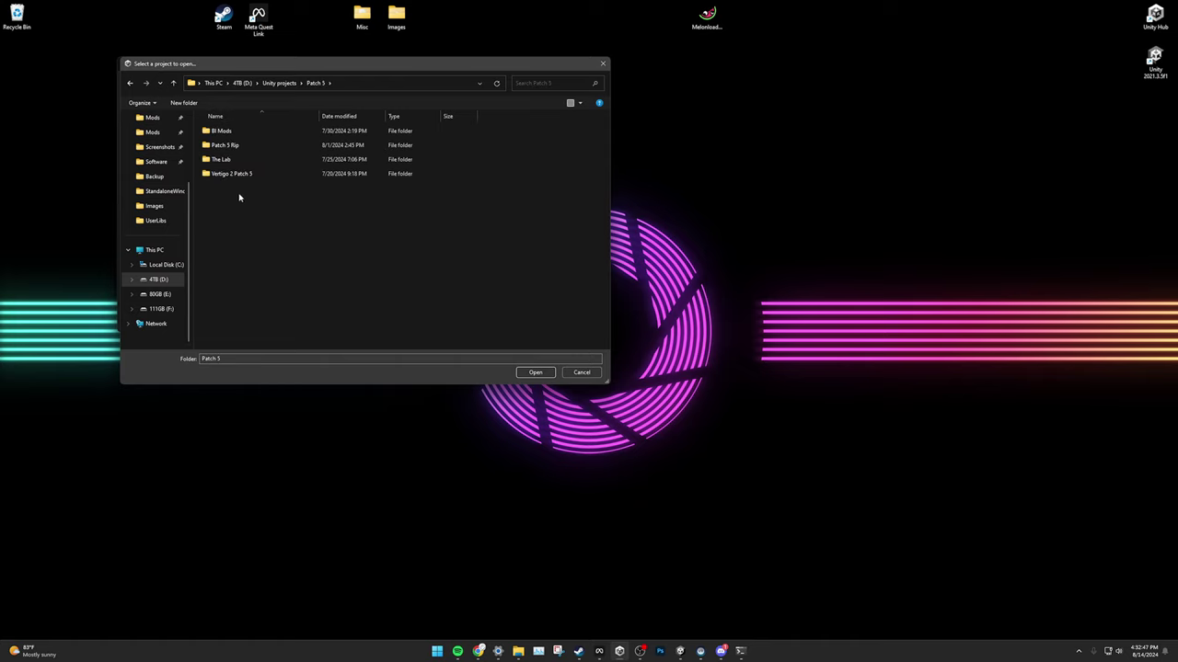
double_click(262, 130)
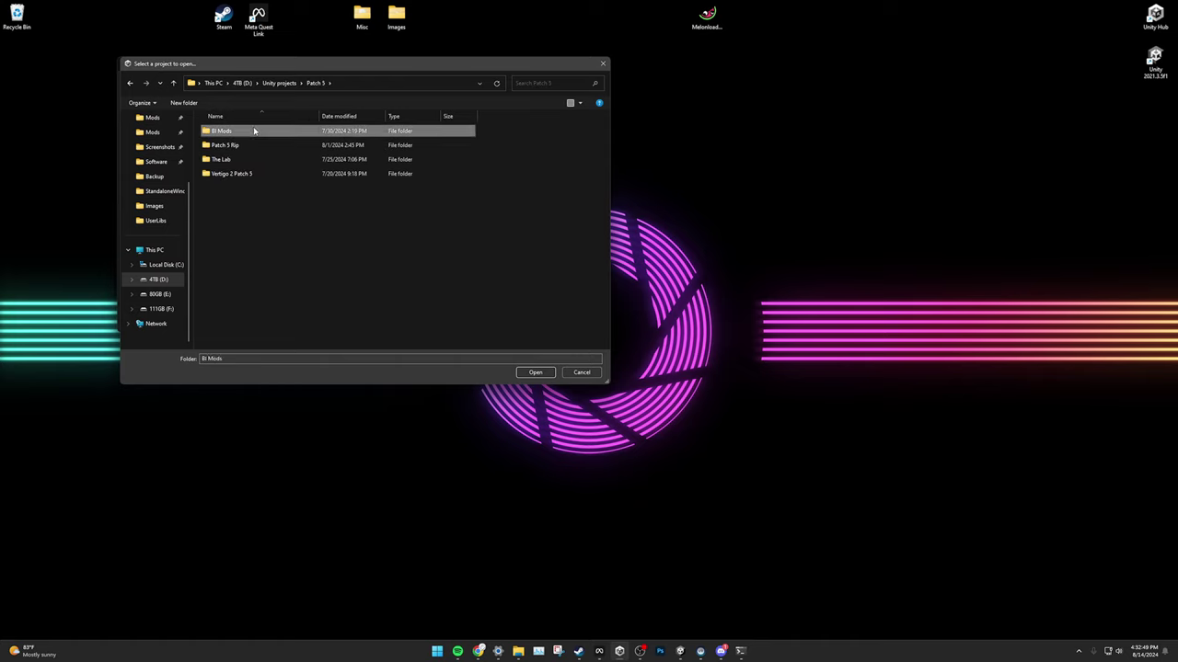
double_click(266, 131)
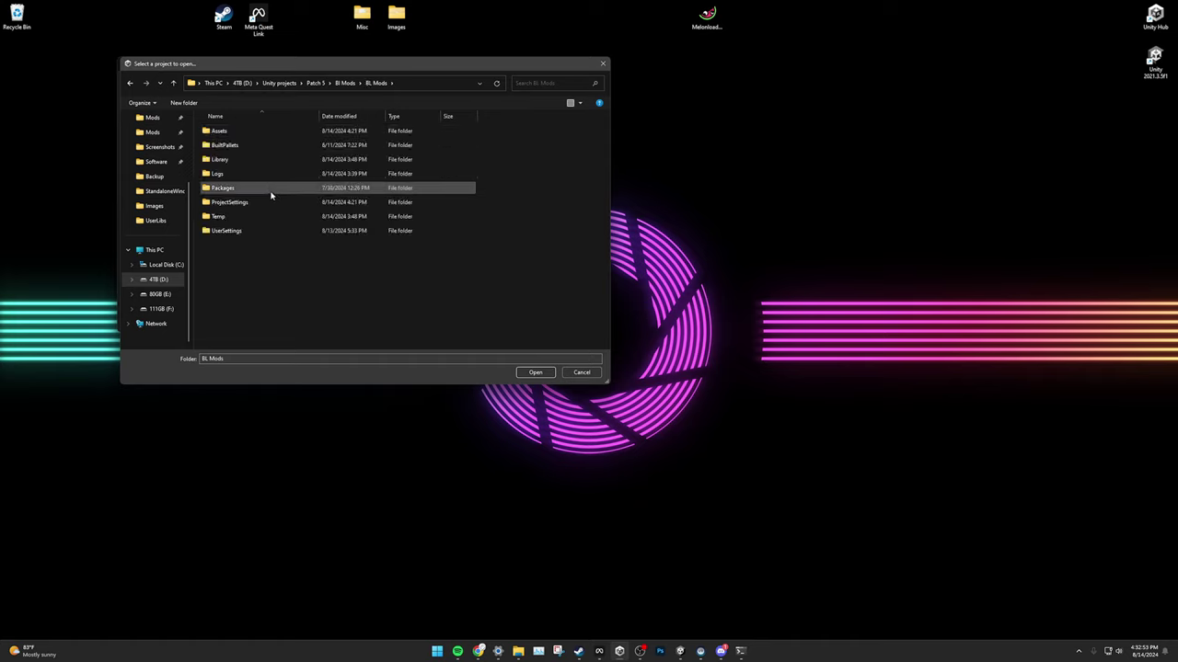
left_click(535, 372)
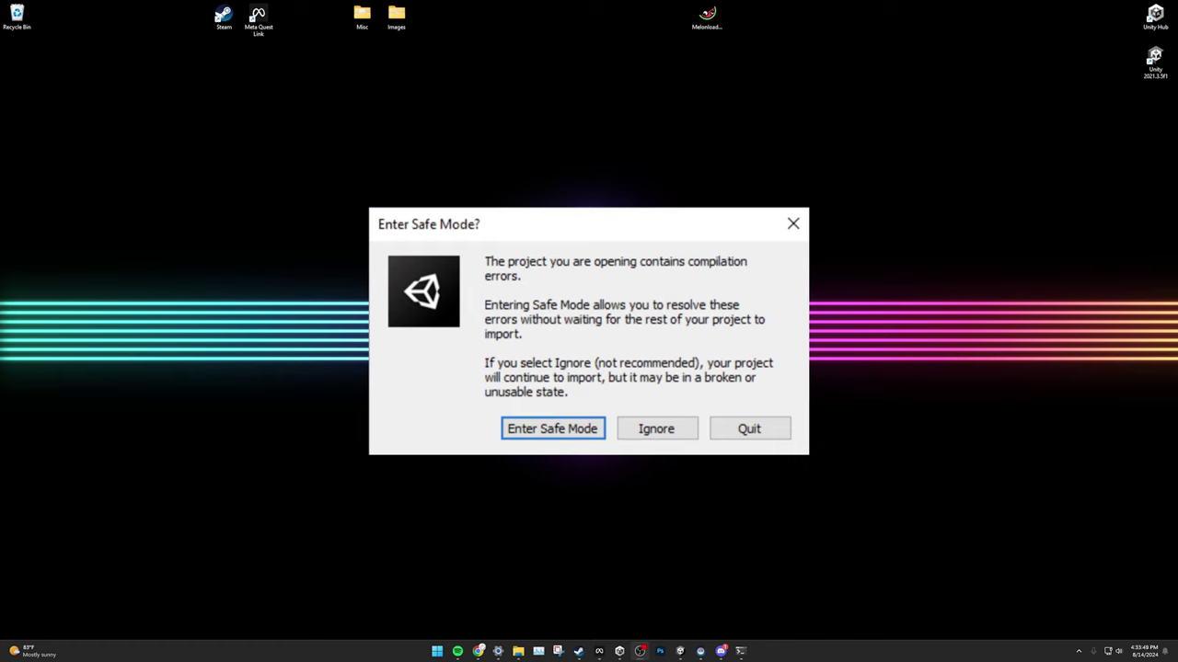
- Dismiss Unity's Enter Safe Mode? prompt
left_click(773, 428)
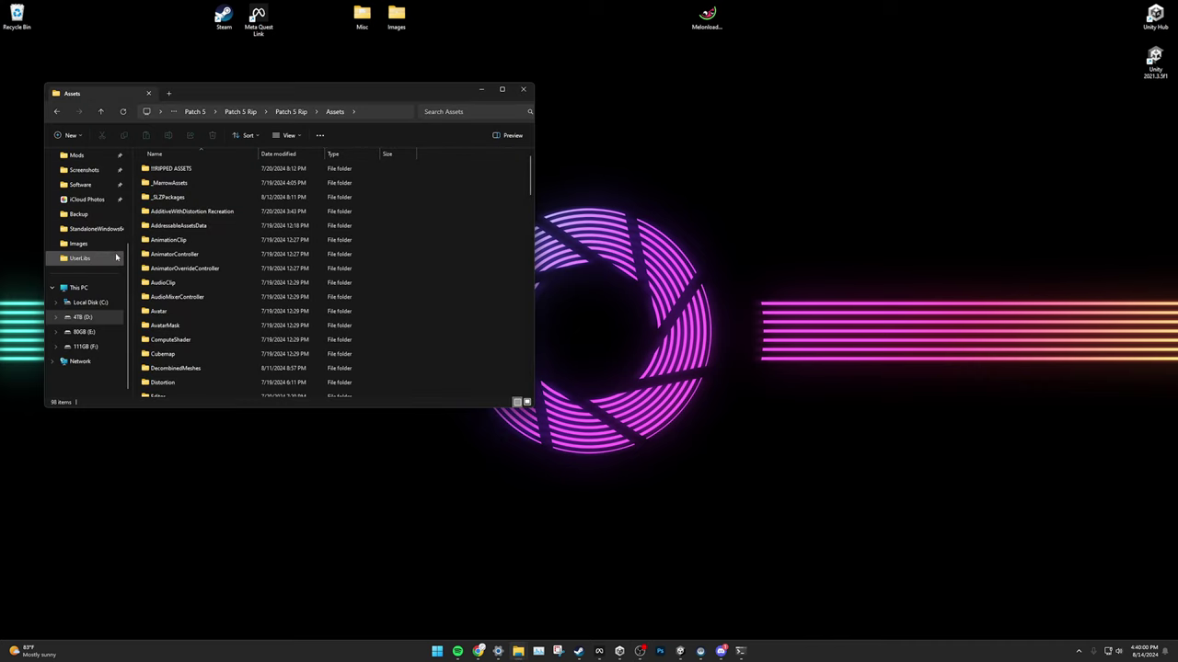
- Bring up the other Explorer window on Patch 5 Rip\Assets and reposition the first window
mouse_move(521, 653)
left_click(558, 598)
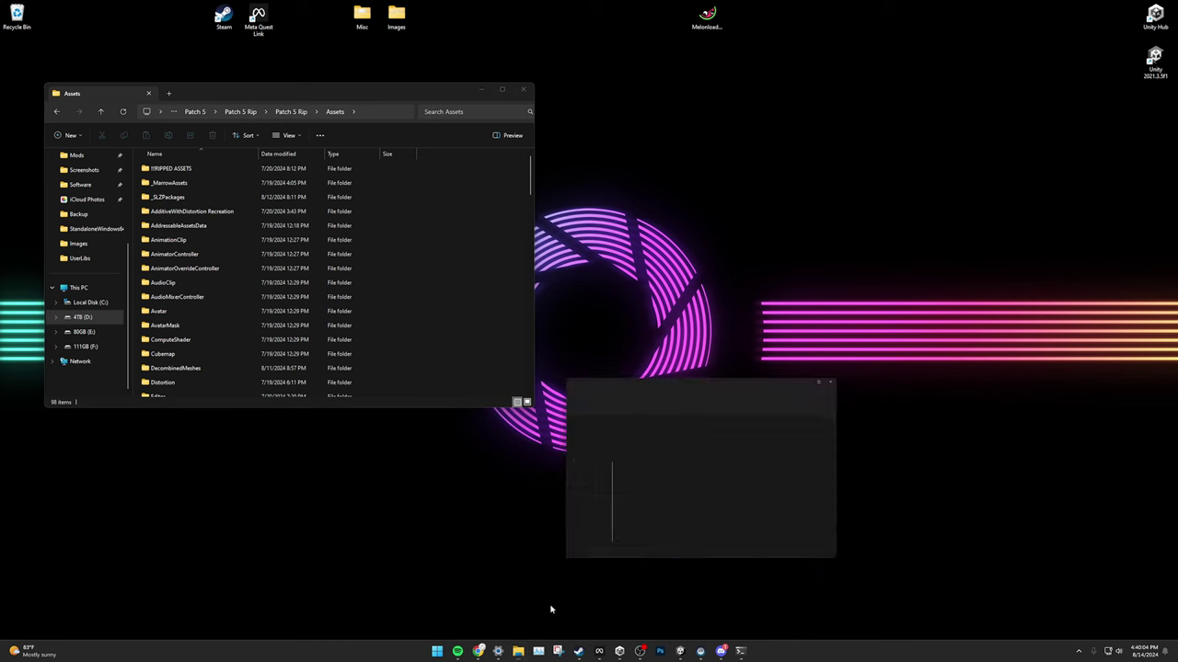
left_click(817, 197)
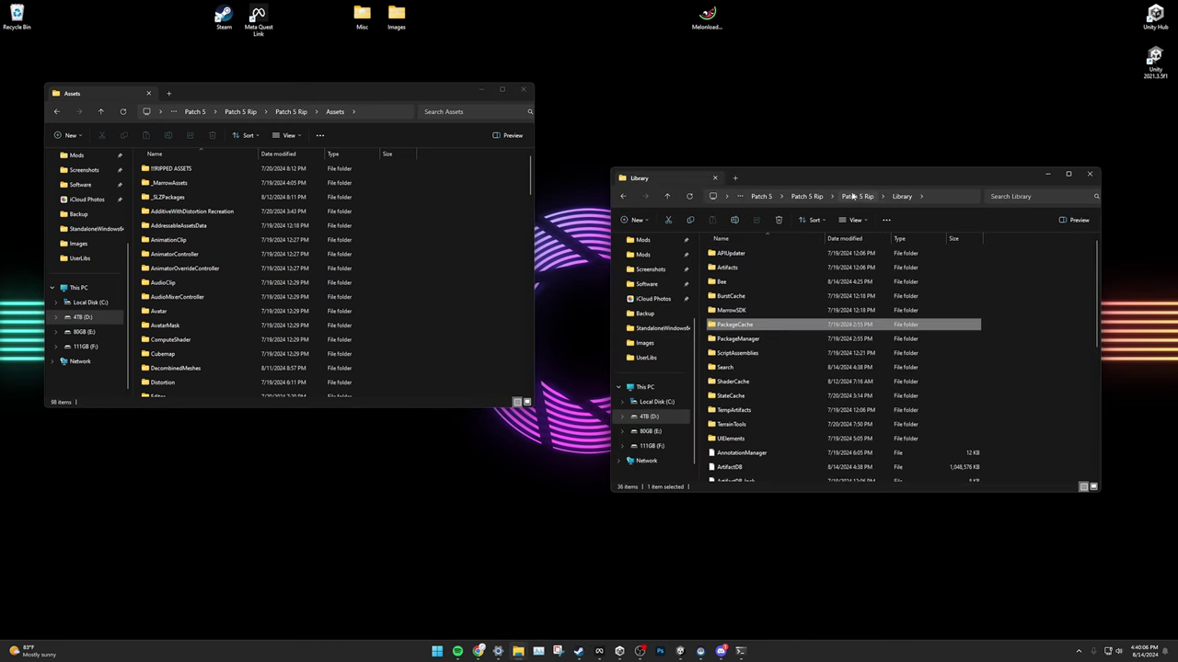
left_click(857, 196)
double_click(740, 254)
left_click_drag(409, 91, 460, 163)
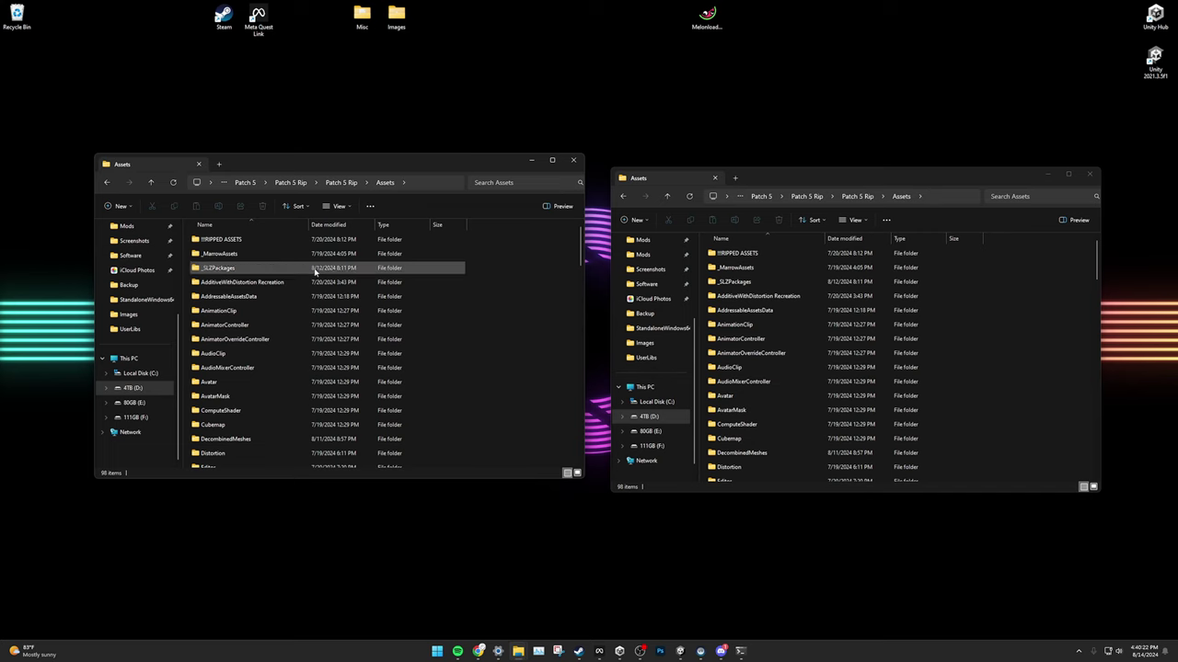
- Scroll through the Patch 5 Rip Assets folder contents to review them
scroll(322, 276, "down", 7)
scroll(333, 289, "down", 7)
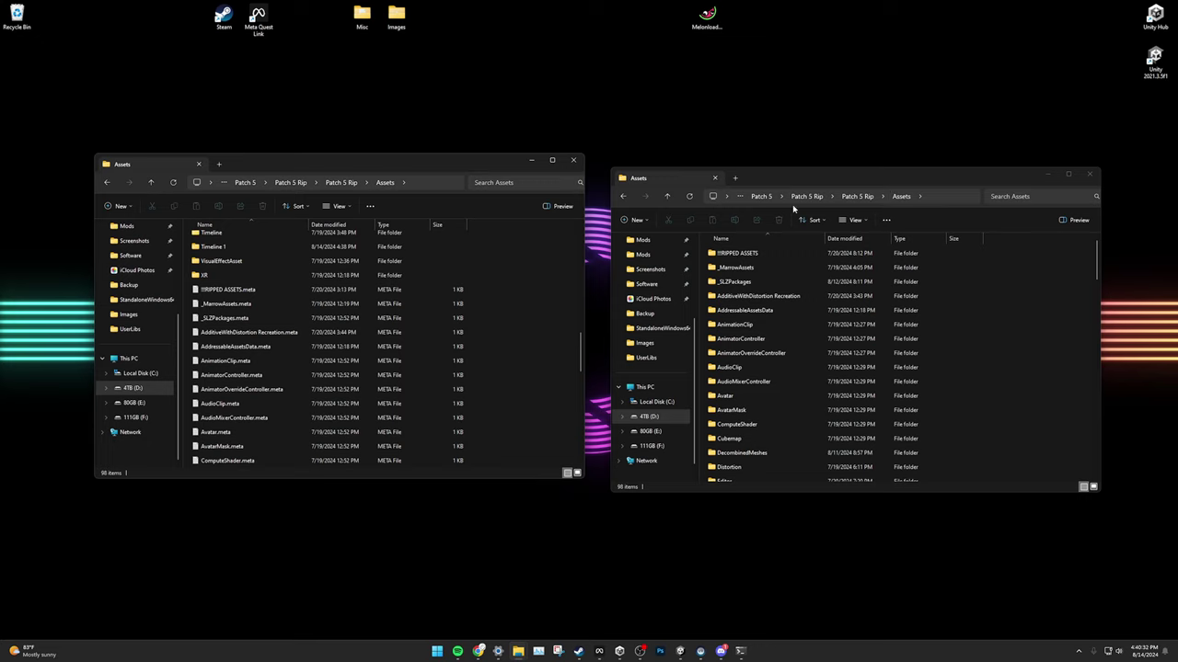
scroll(329, 334, "up", 10)
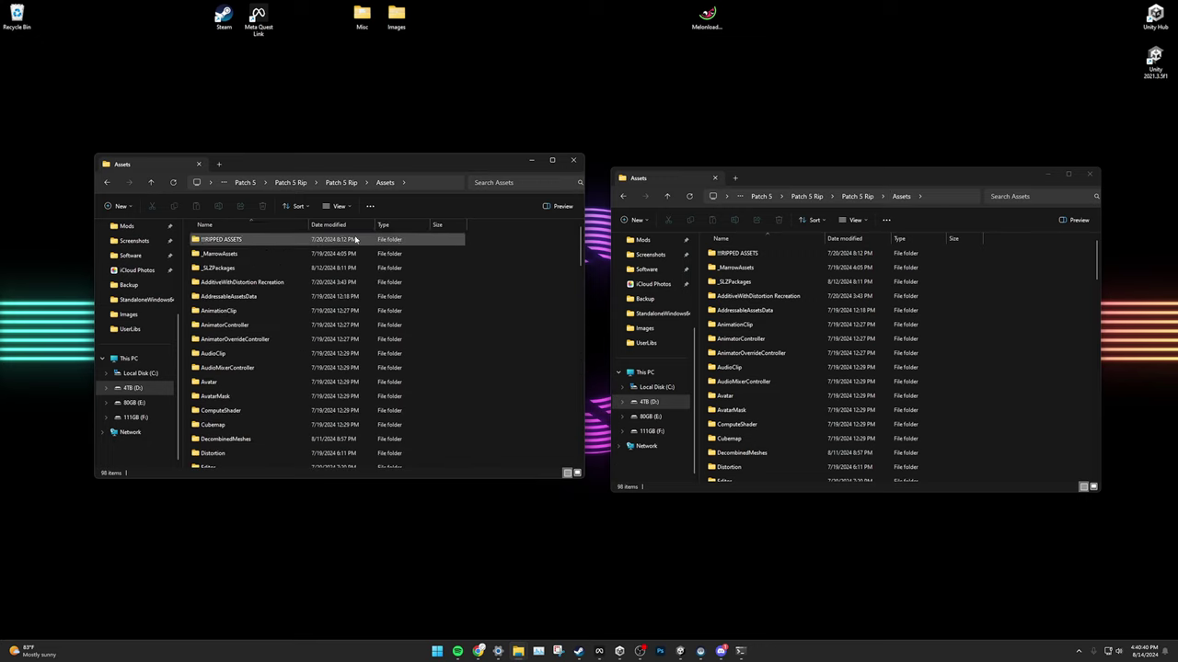
scroll(253, 251, "down", 1)
scroll(263, 253, "down", 10)
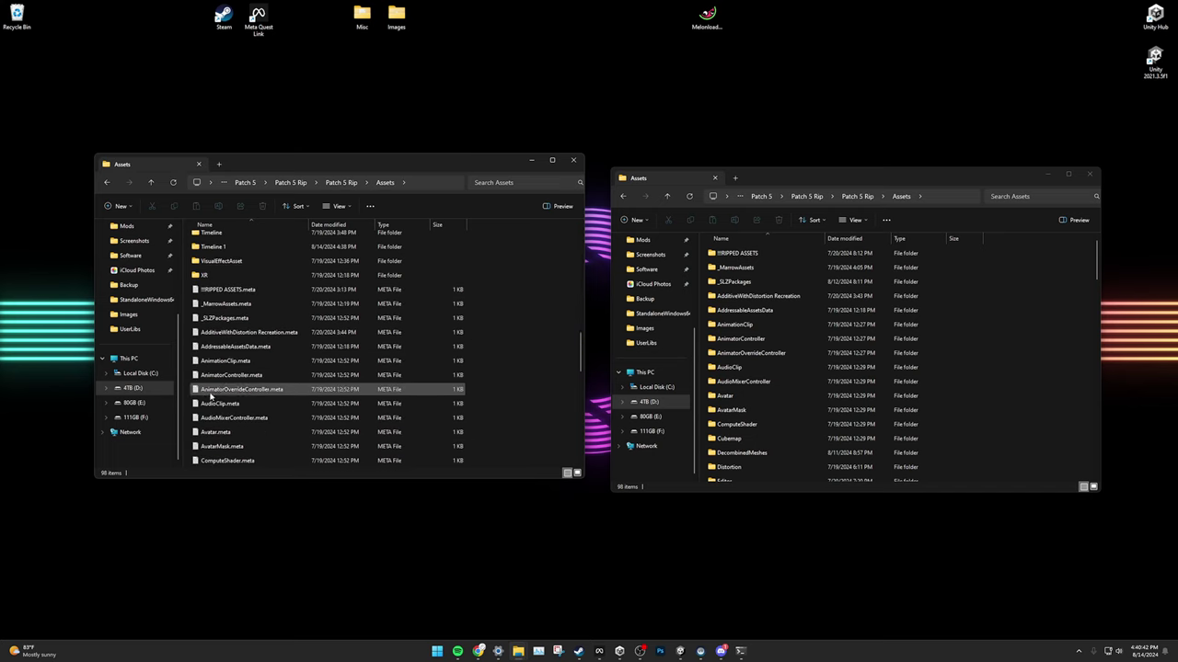
scroll(276, 277, "up", 2)
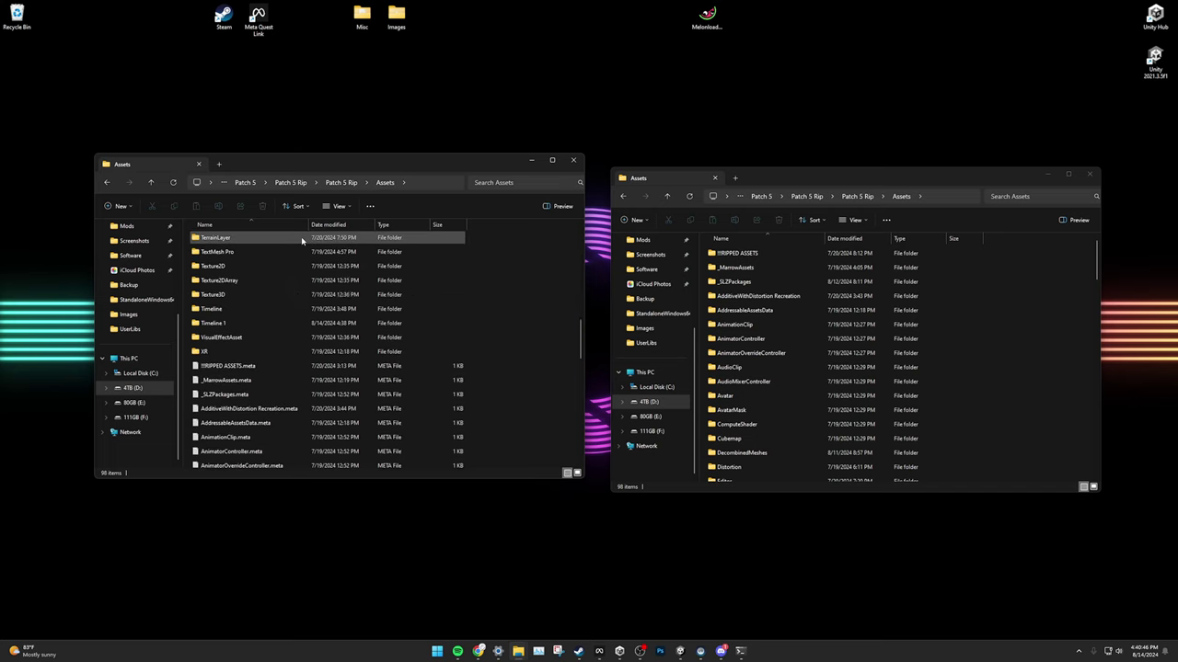
scroll(318, 331, "up", 5)
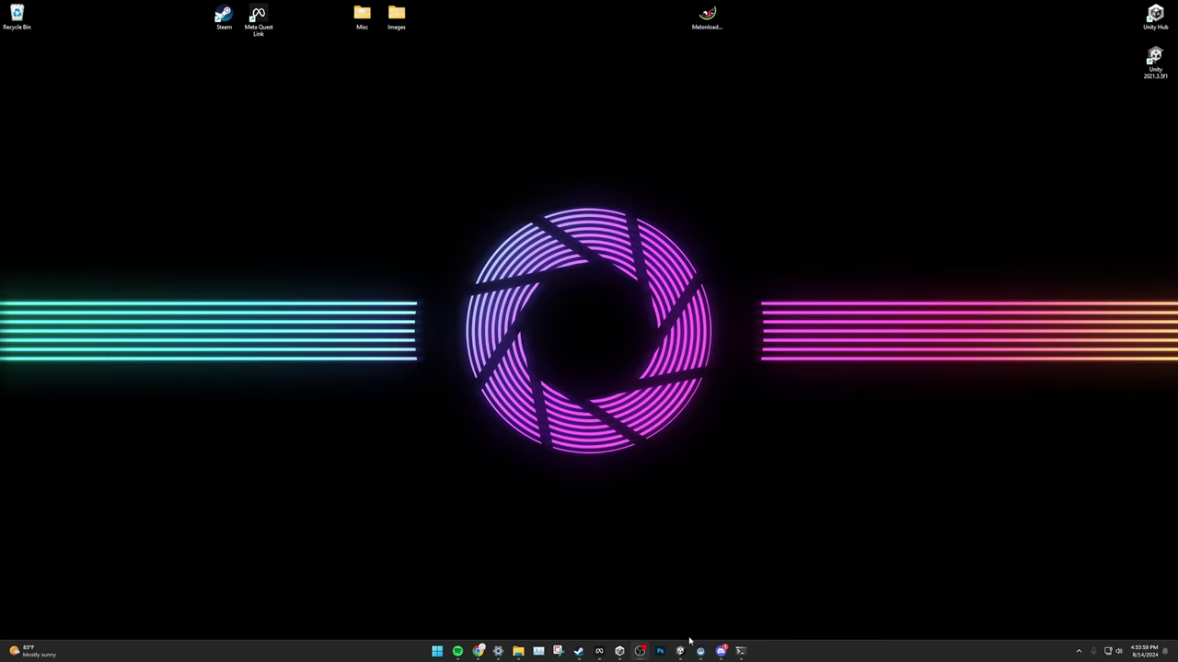
- Bring the Patch 5 Rip editor forward and launch Tools > EvroDev > GUID Reference Converter
mouse_move(686, 645)
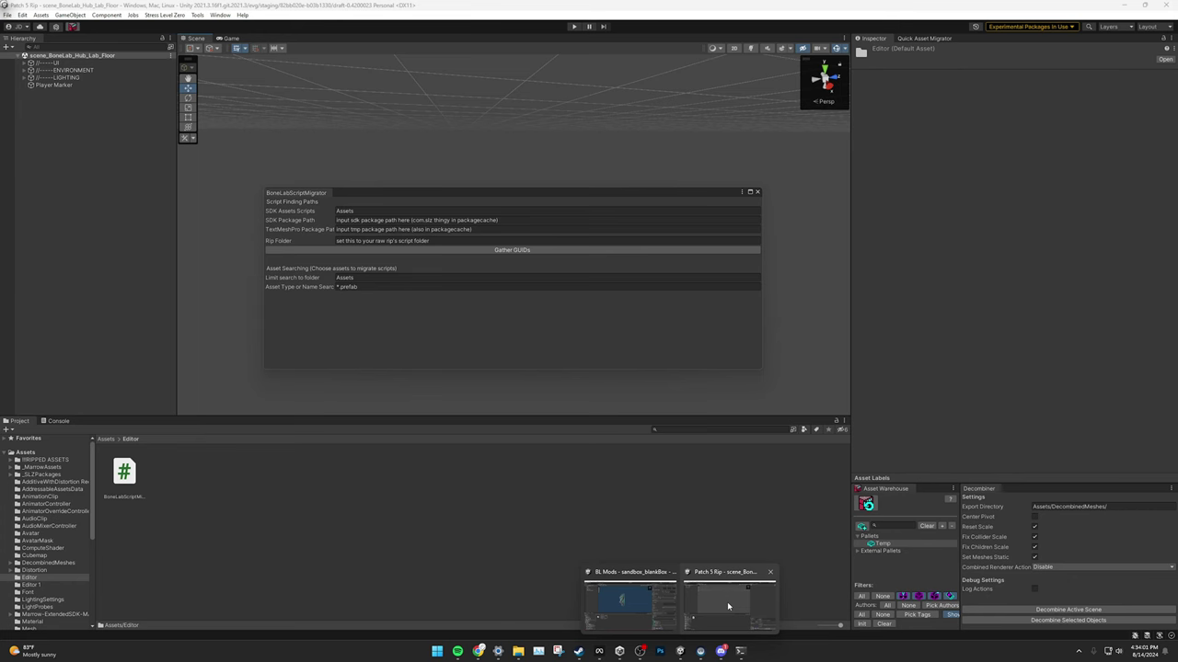
left_click(727, 602)
left_click(197, 14)
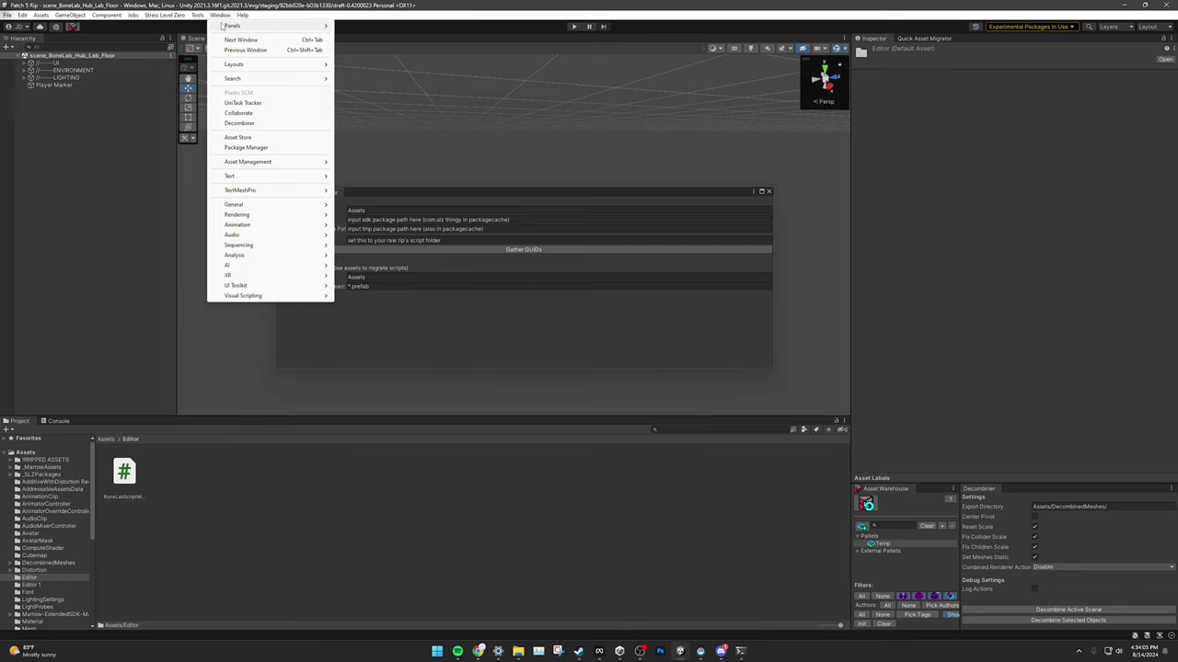
mouse_move(200, 27)
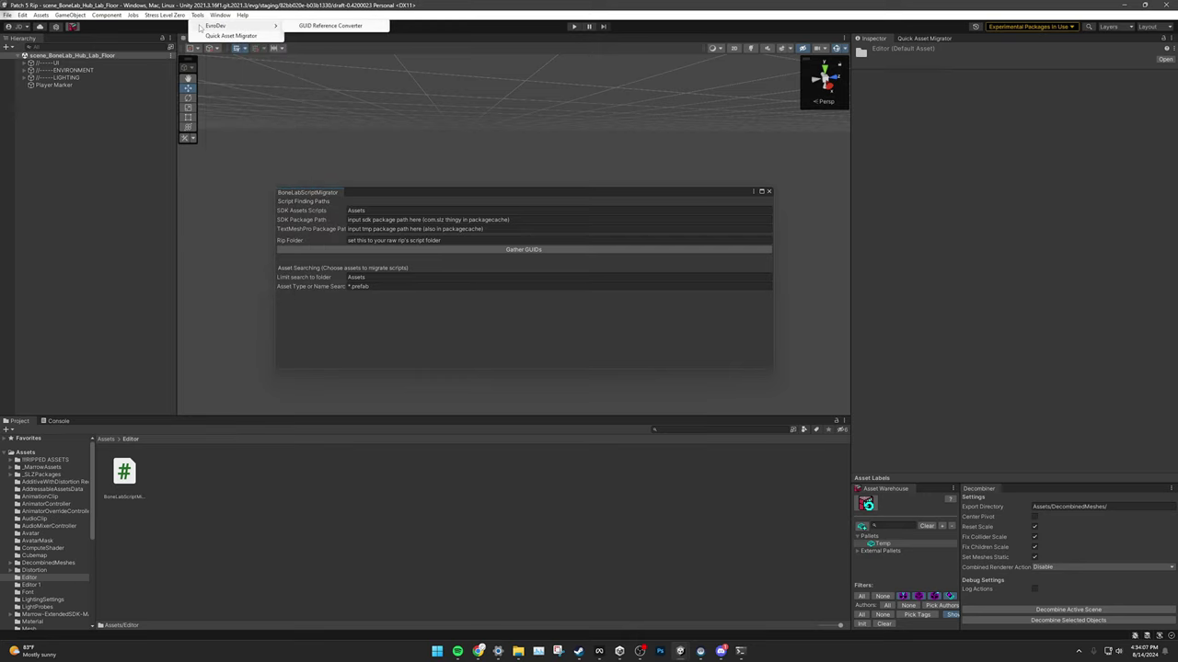
left_click(348, 26)
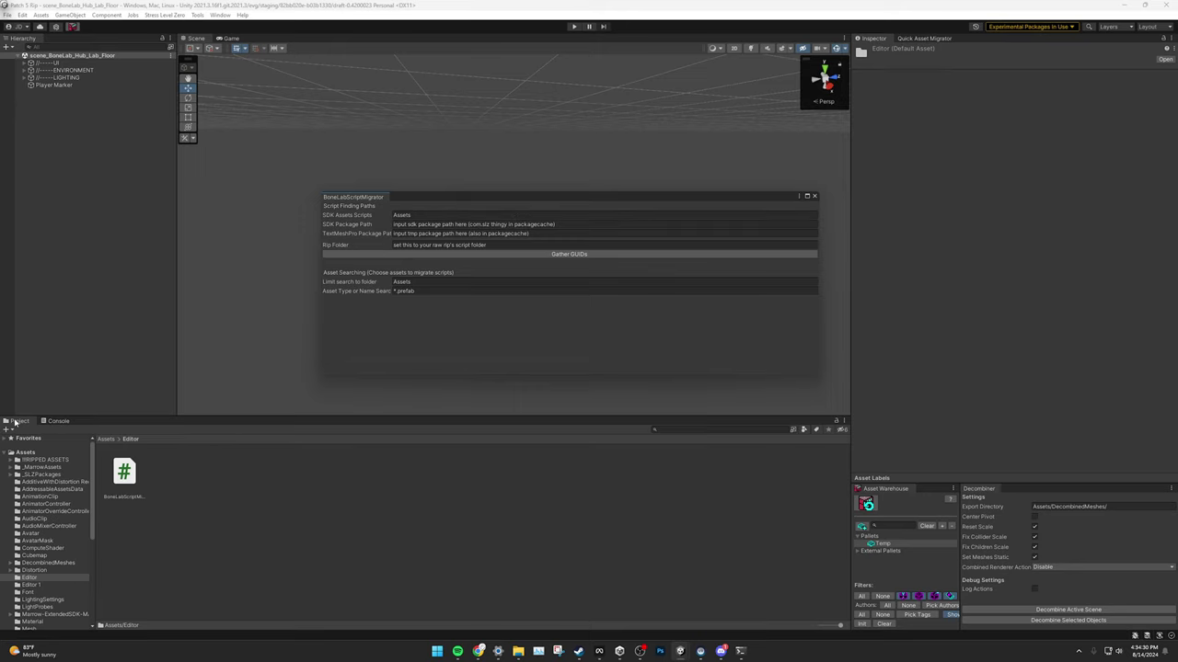
- Show the Editor folder in Explorer and navigate to Library\PackageCache\com.stresslevelzero.marrow.sdk.extended
right_click(273, 498)
left_click(299, 239)
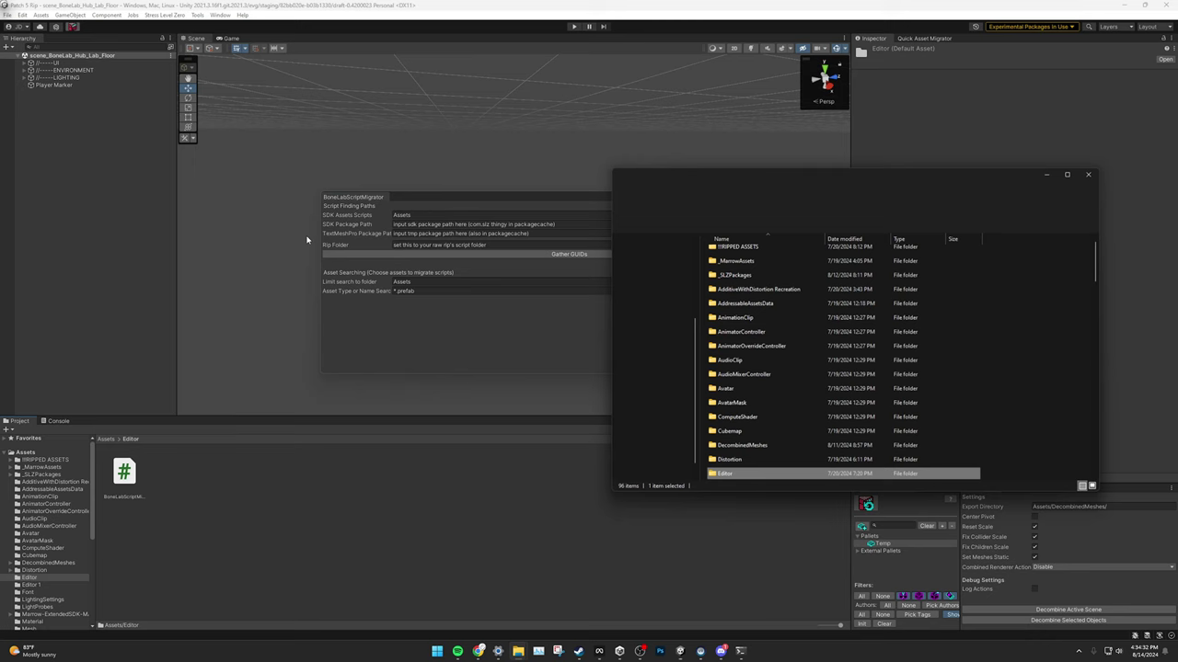
left_click(818, 194)
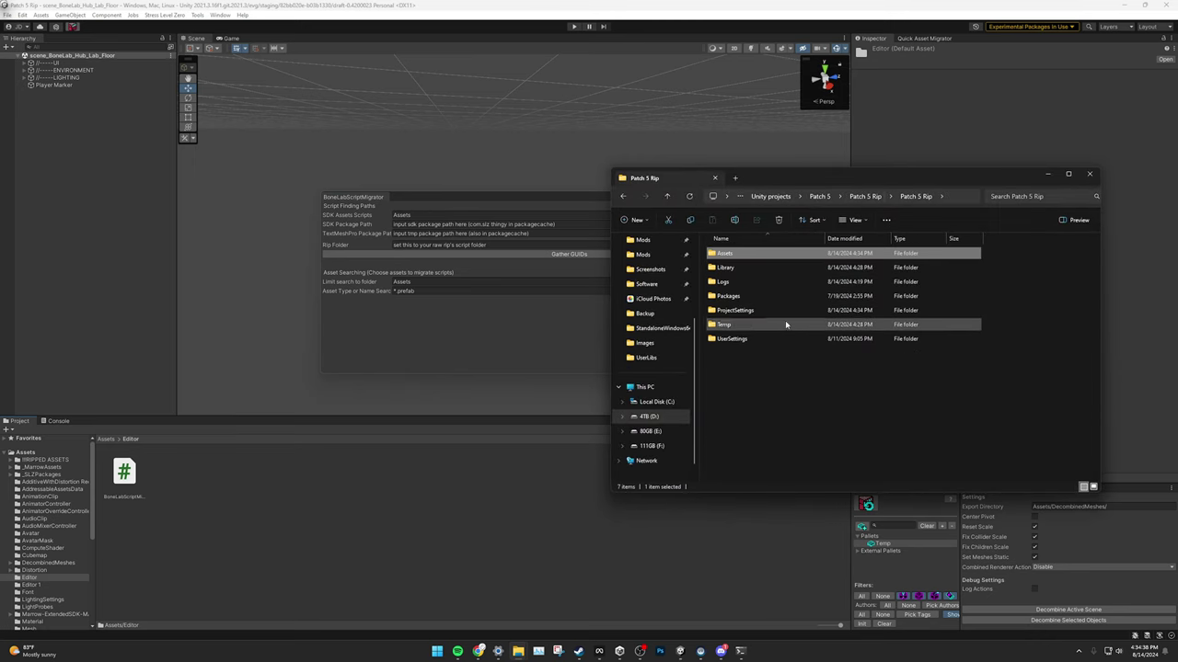
left_click(767, 379)
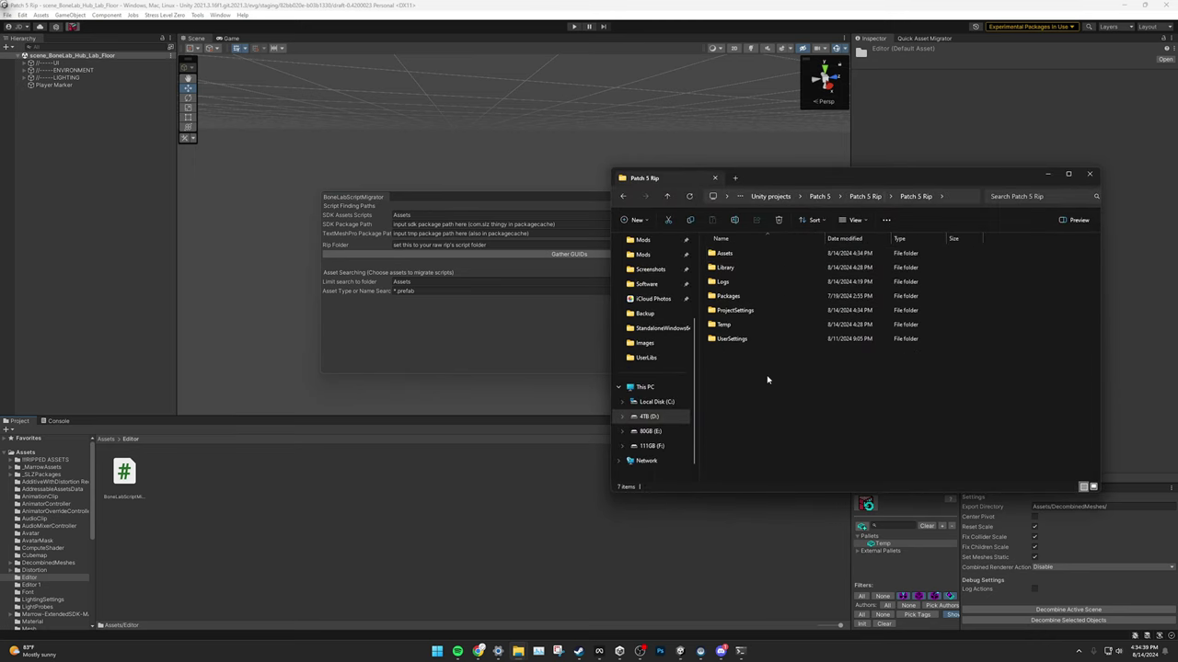
double_click(750, 267)
double_click(749, 325)
left_click(808, 254)
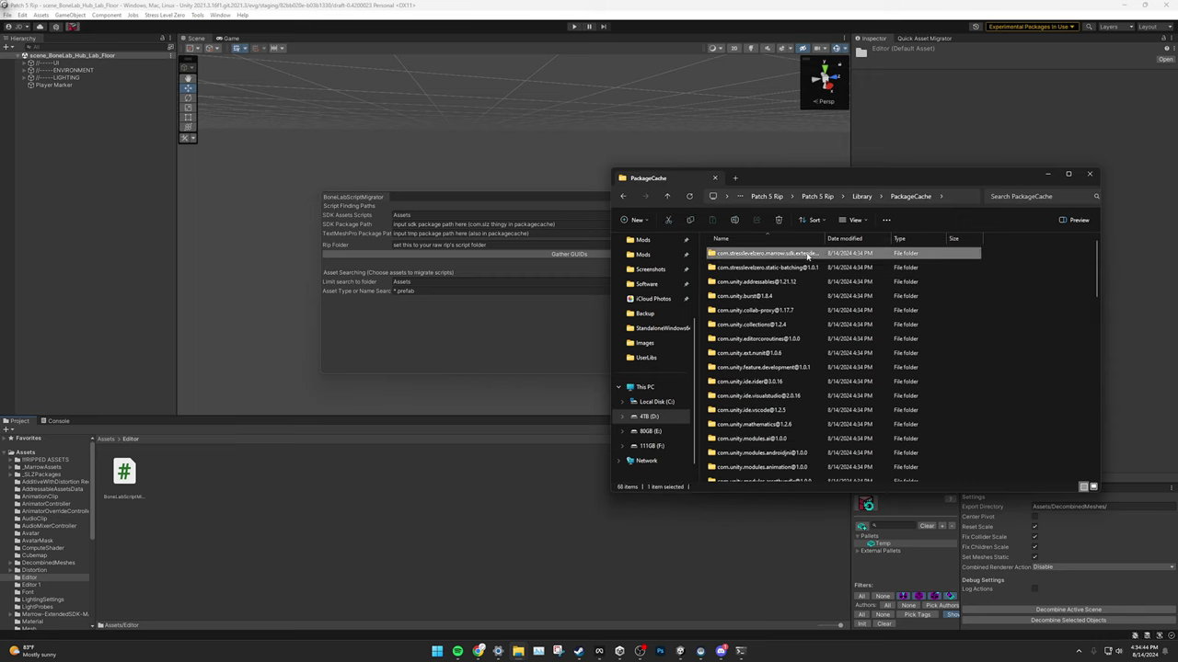
double_click(808, 254)
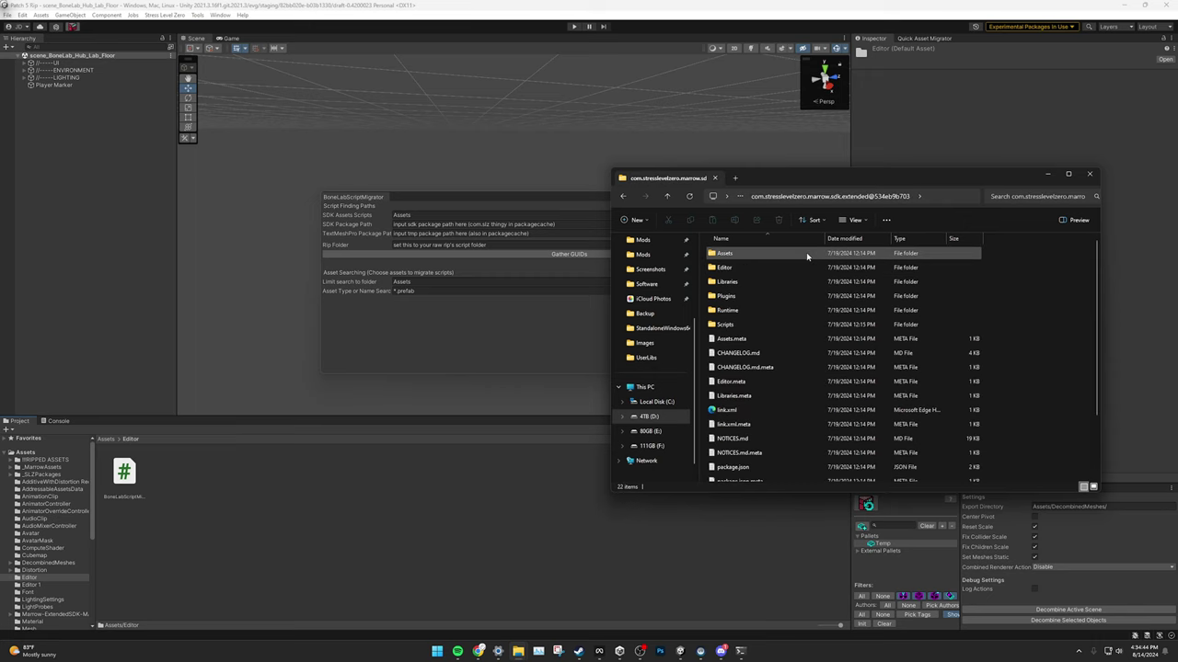
- Copy that folder's full path into the migrator's SDK Package Path field
left_click(915, 197)
left_click(411, 218)
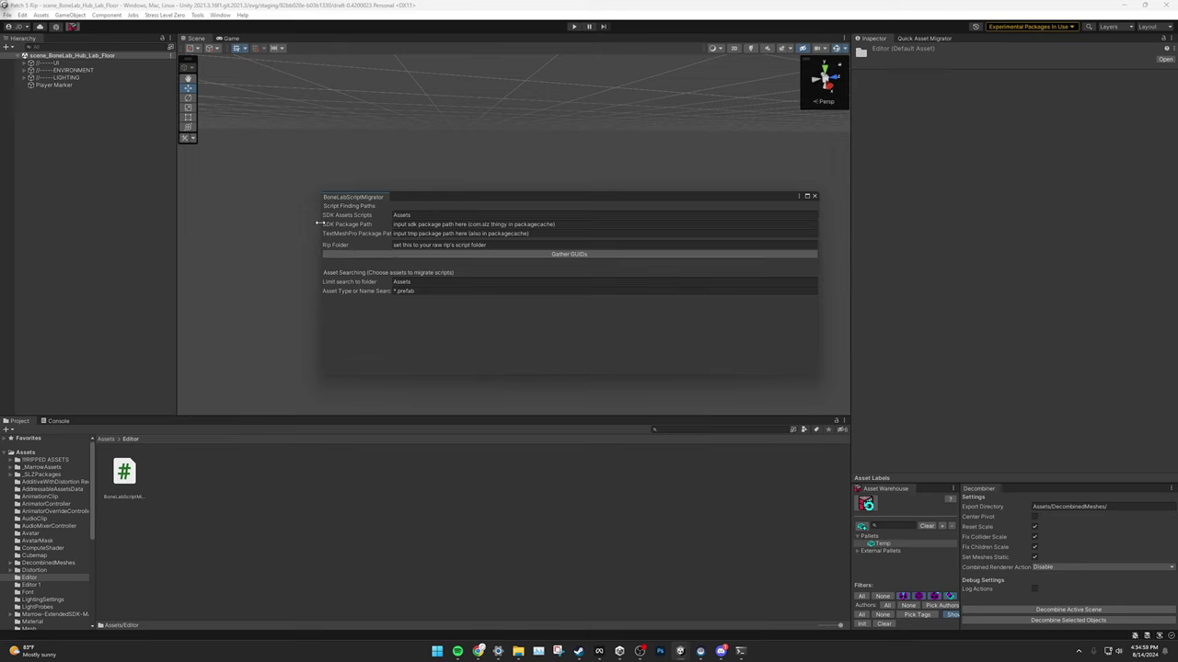
left_click(460, 223)
type("D:\\Unity projects\\Patch 5\\Patch 5 Rip\\Patch 5 Rip\\Library\\PackageCache\\com.stresslevelzero.marrow.sdk.extended@534eb9b703")
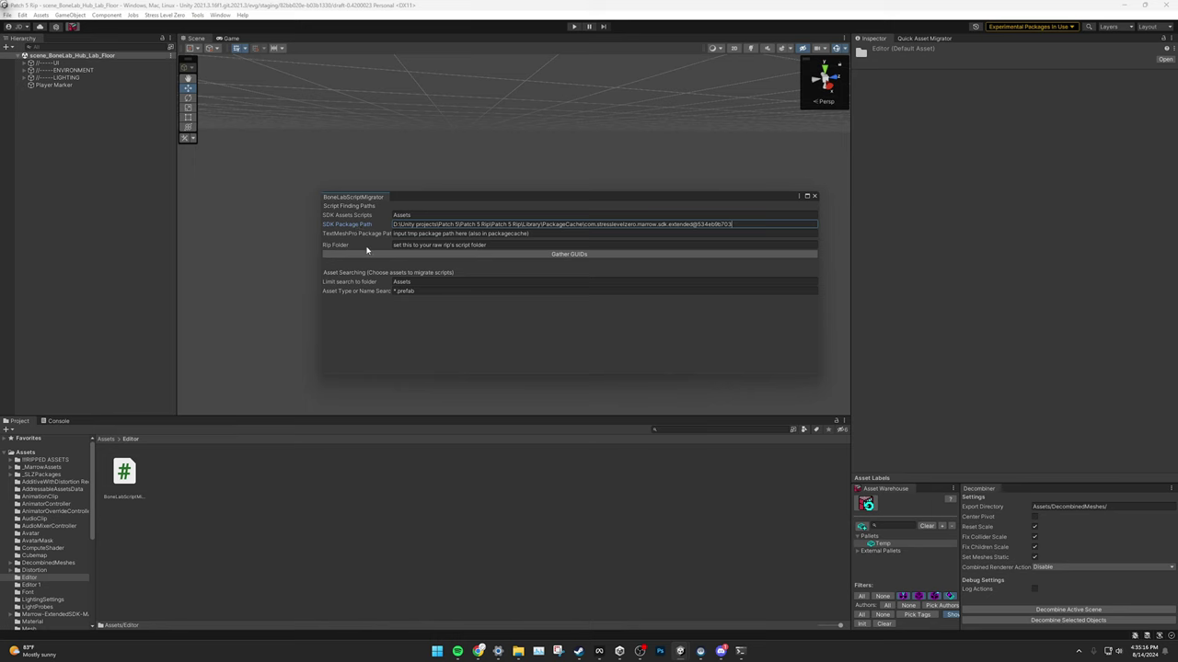
left_click(594, 253)
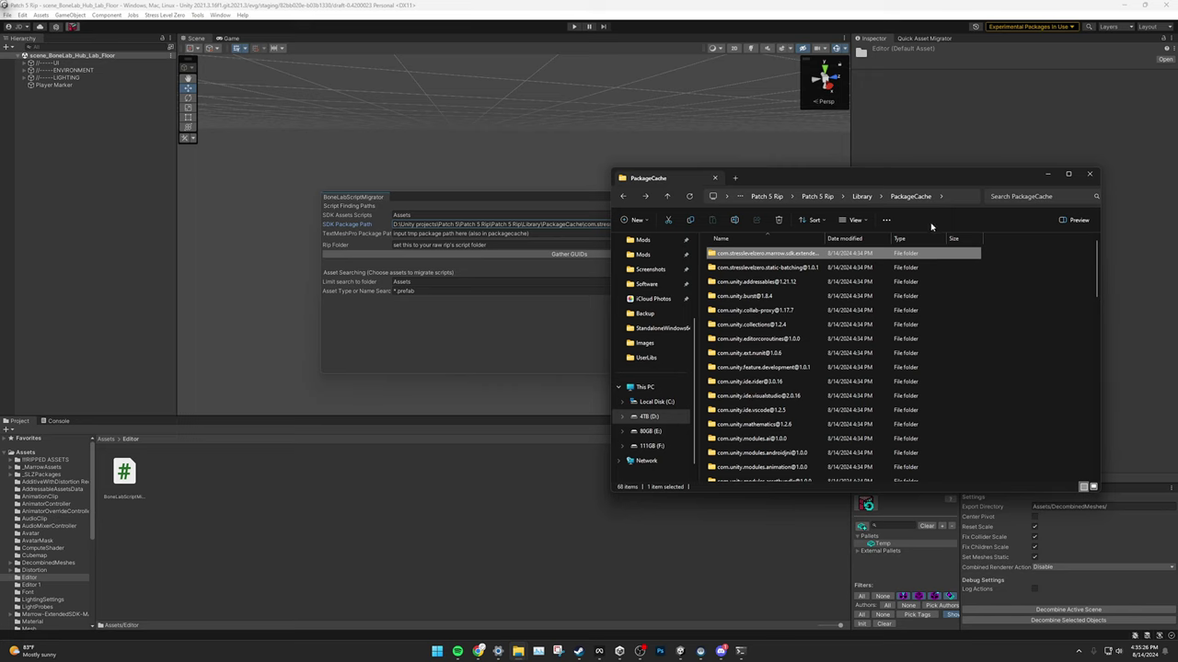
scroll(828, 359, "down", 15)
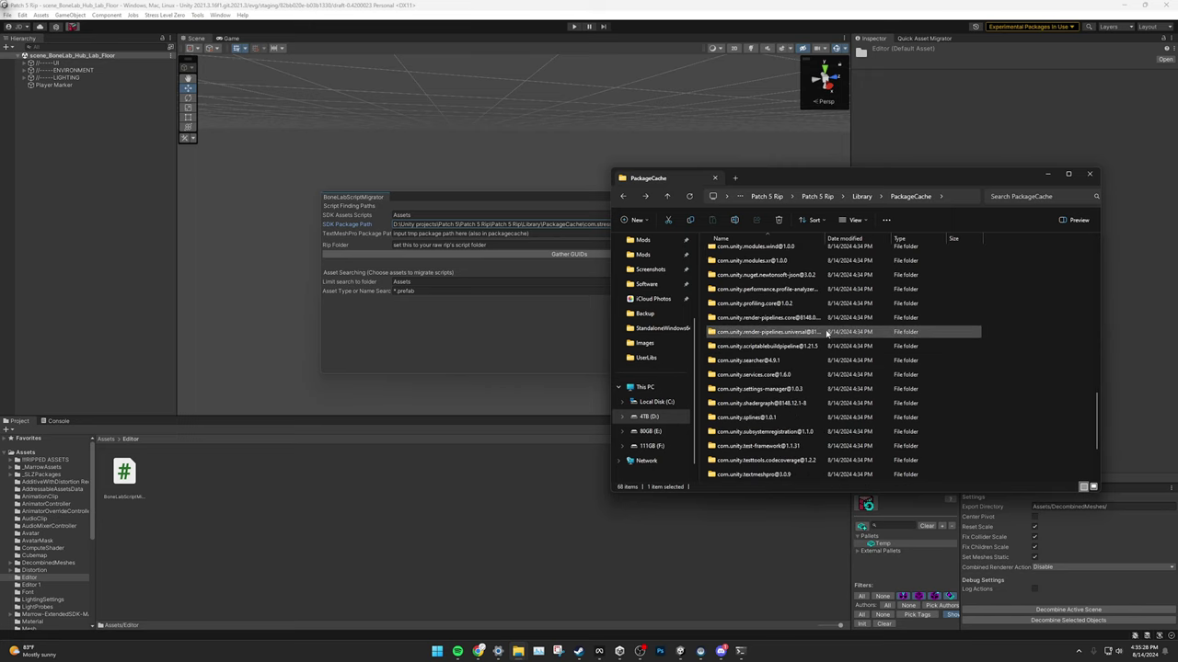
scroll(827, 333, "down", 3)
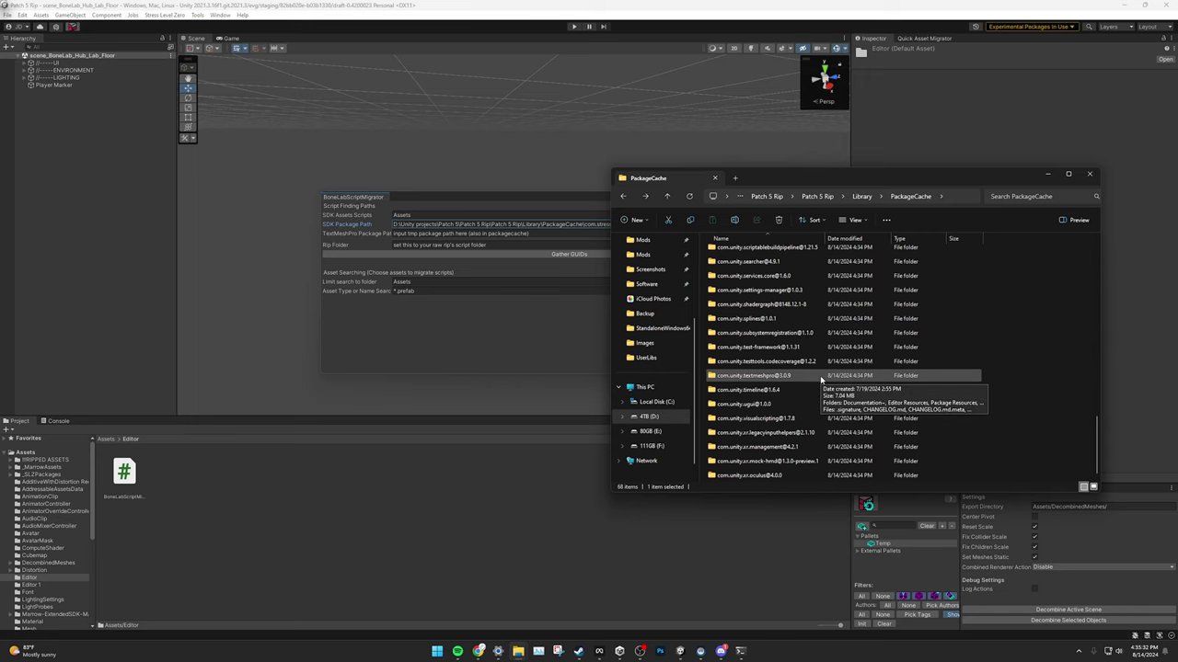
left_click(787, 377)
double_click(787, 376)
left_click(971, 195)
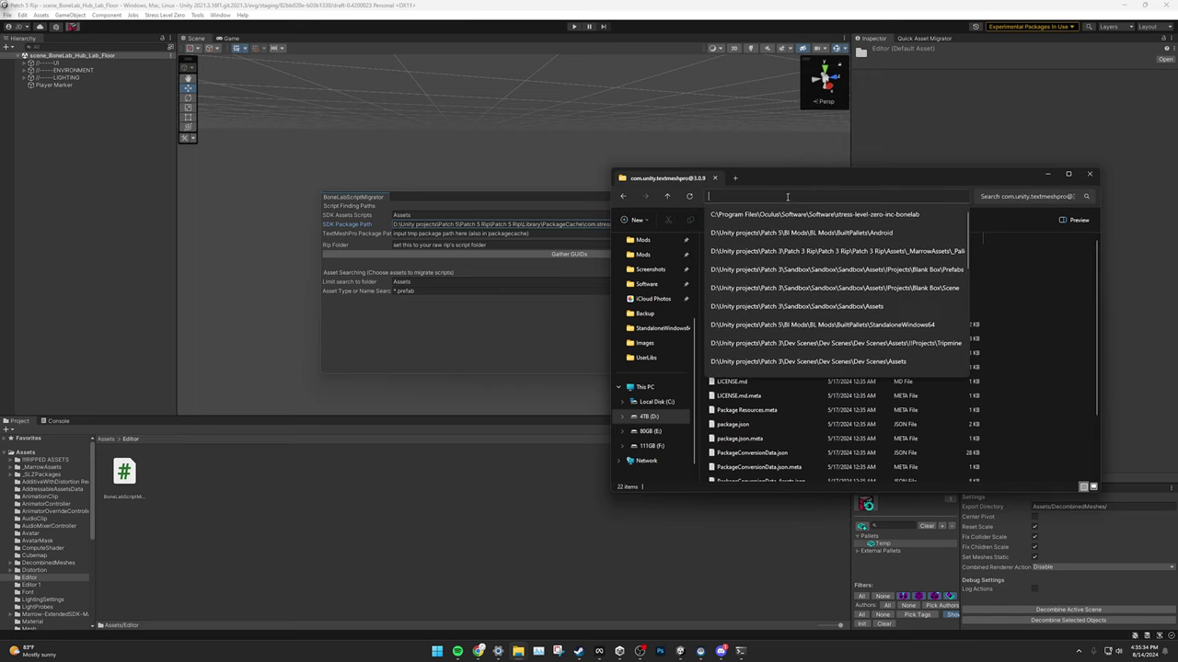
key("Escape")
- Paste the textmeshpro path into the migrator's TextMeshPro Package Path field
left_click(378, 186)
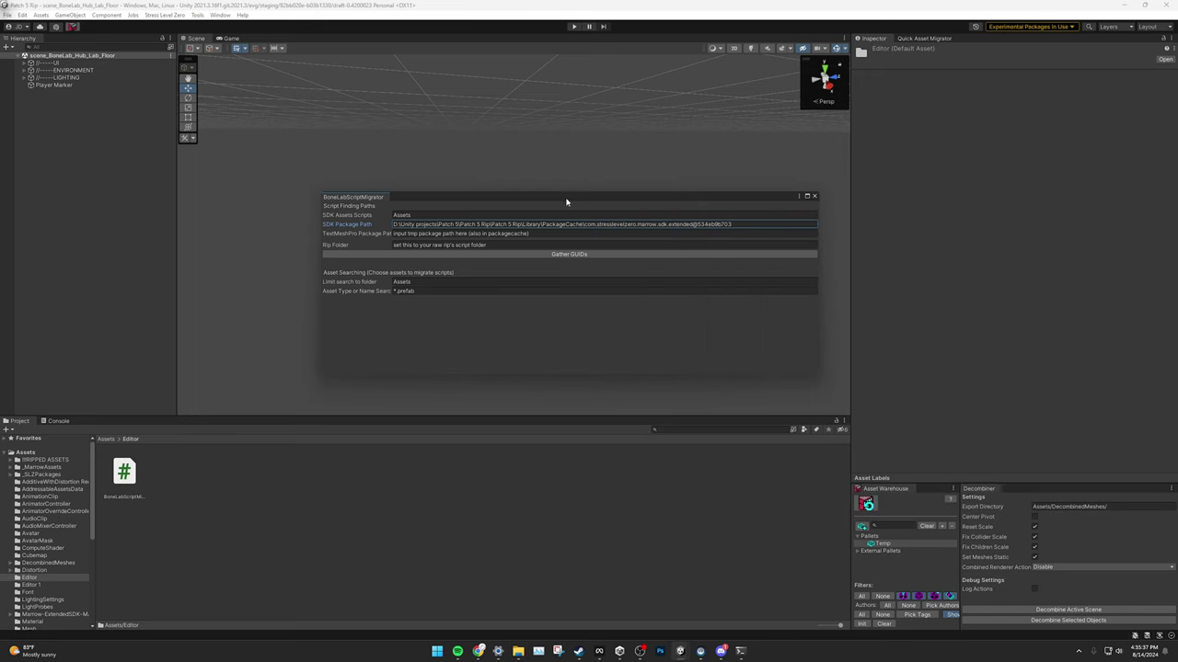
left_click(398, 233)
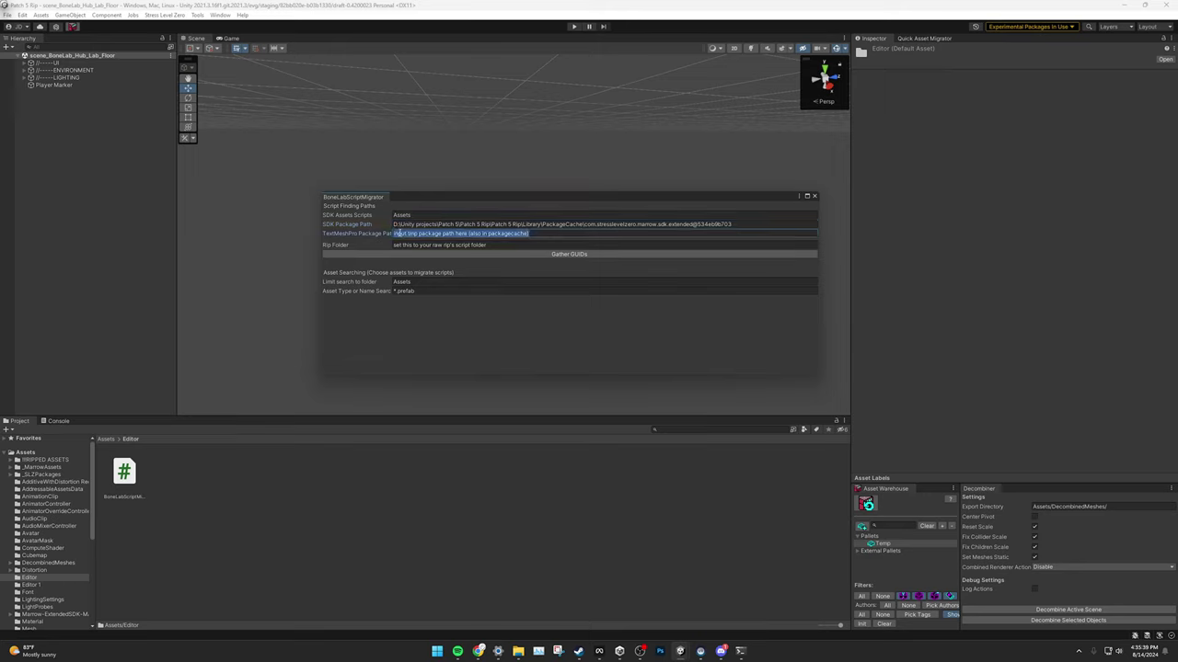
key("ctrl+v")
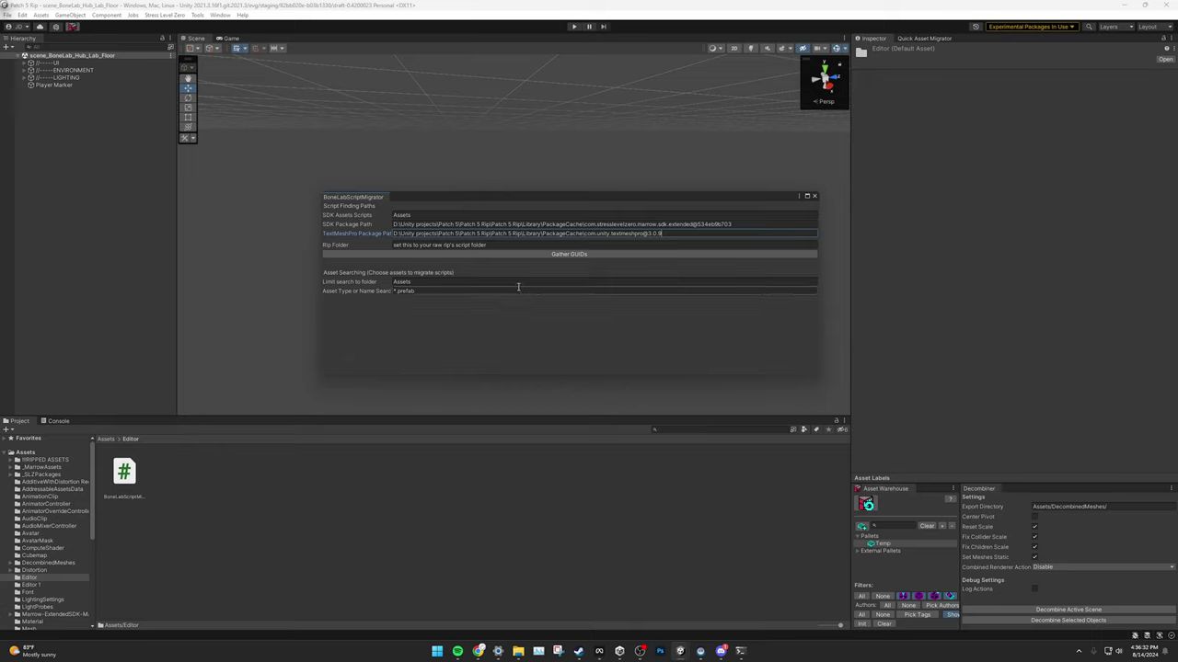
left_click(445, 128)
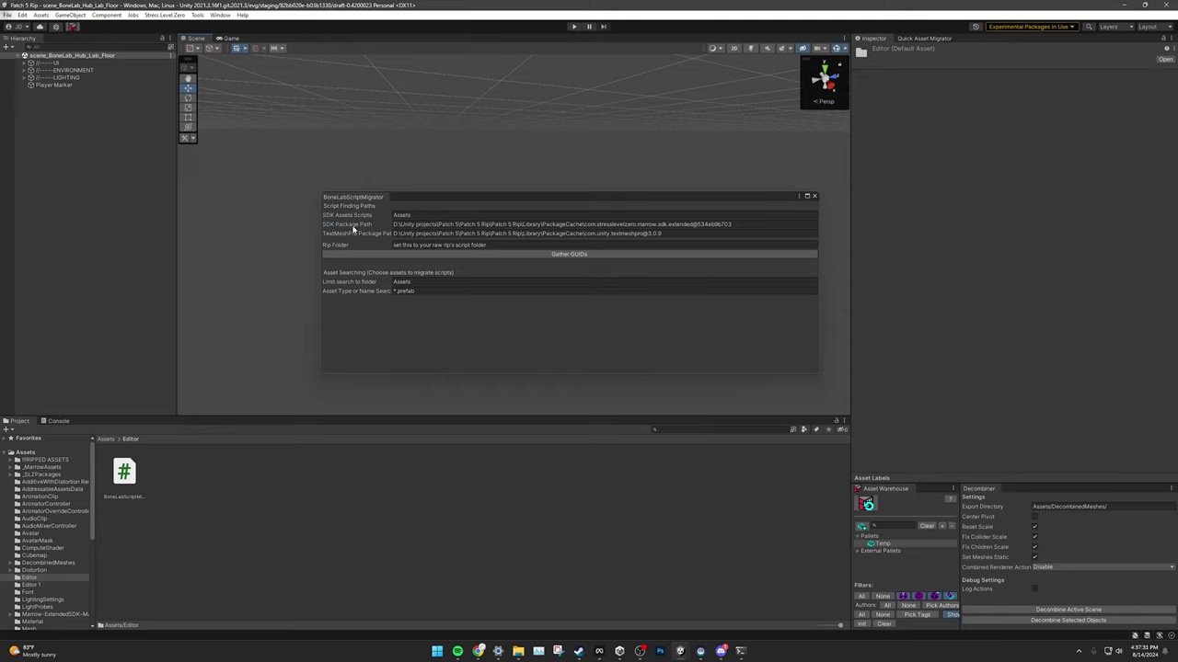
- Replace the SDK Package Path with Assets\Timeline
left_click(745, 222)
key("BackSpace")
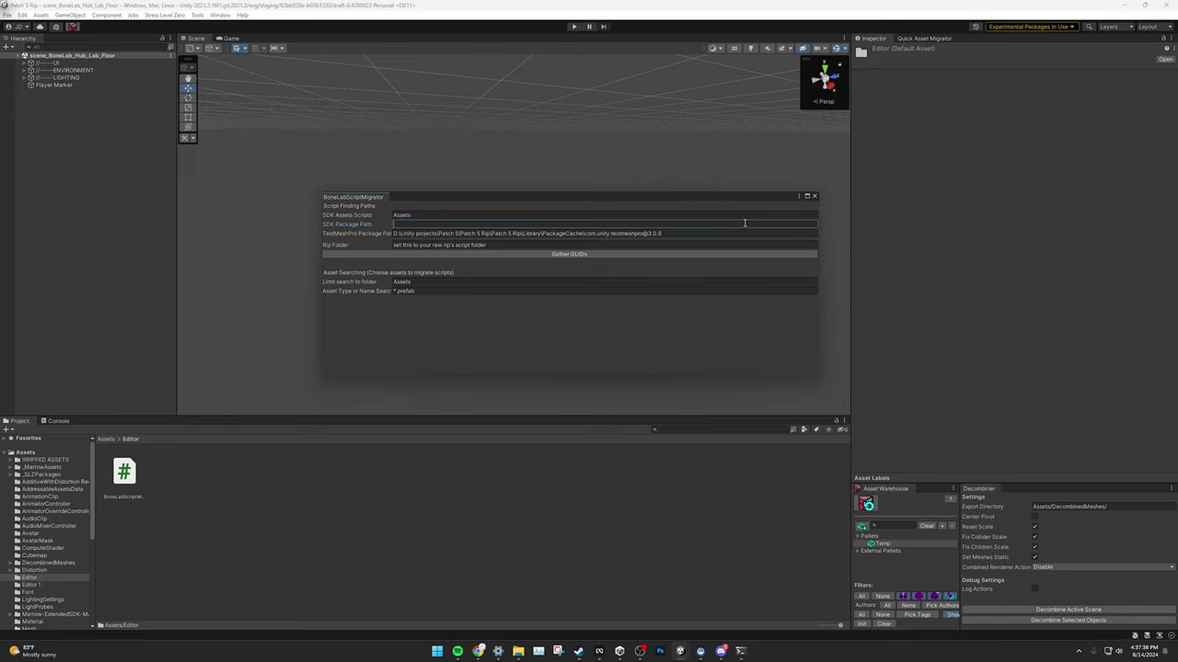
type("Assets\\Timeline")
- Create a Timeline folder in Assets and trim the TextMeshPro path back to Library\PackageCache
left_click(104, 440)
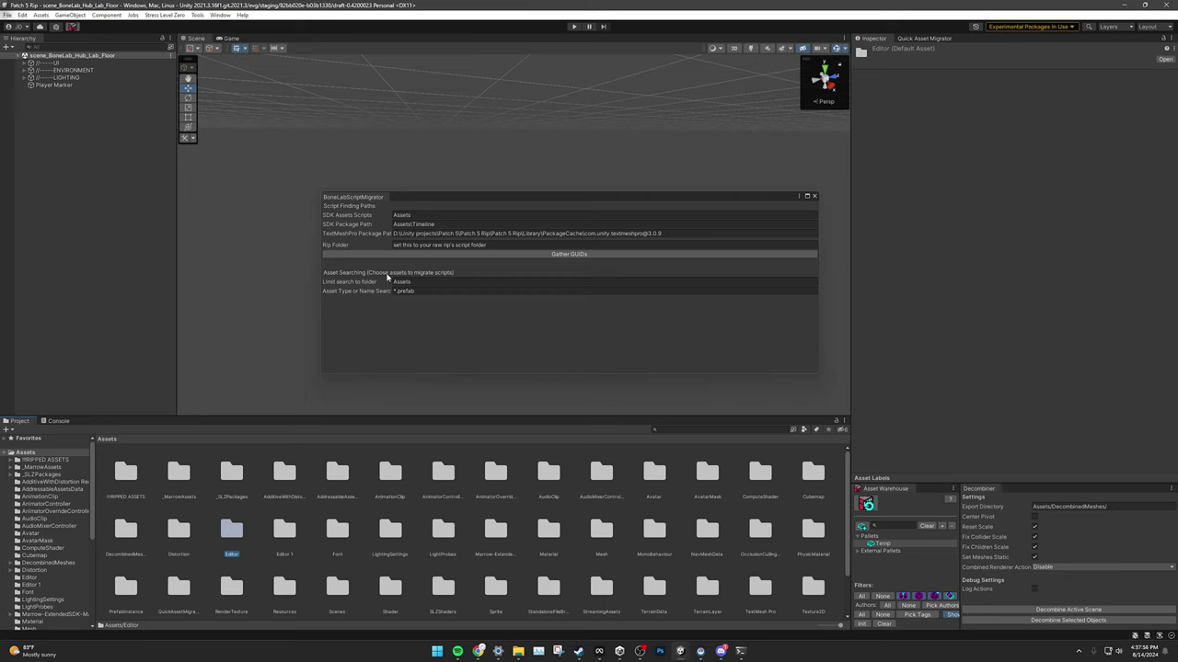
right_click(420, 531)
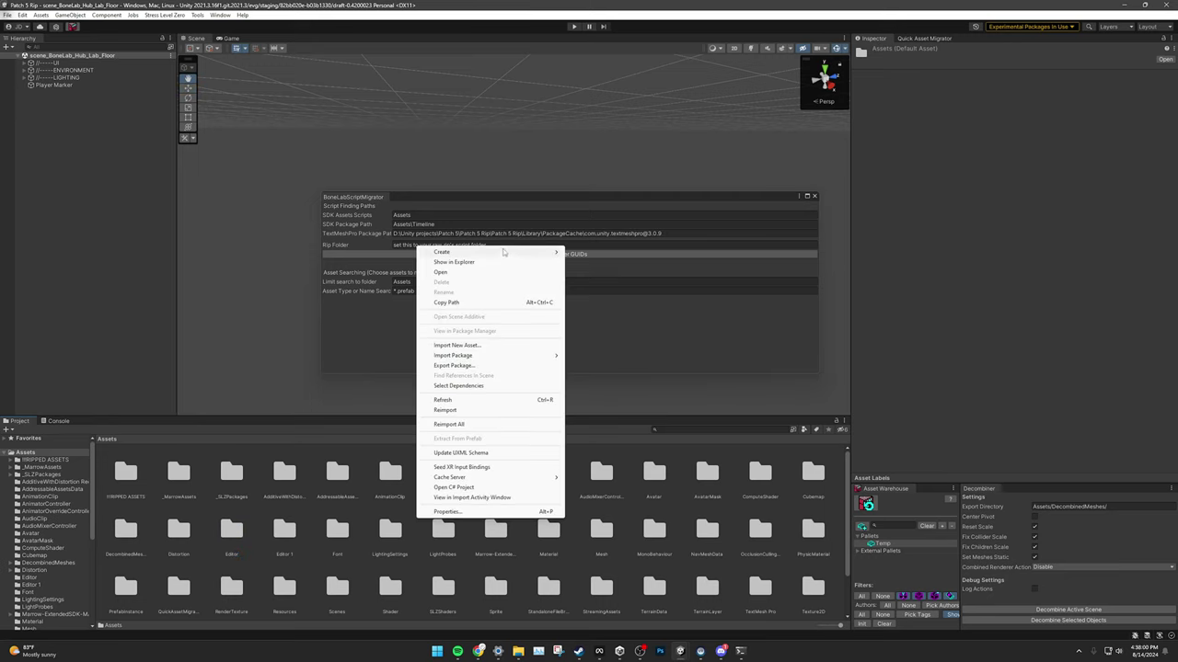
mouse_move(450, 252)
left_click(623, 187)
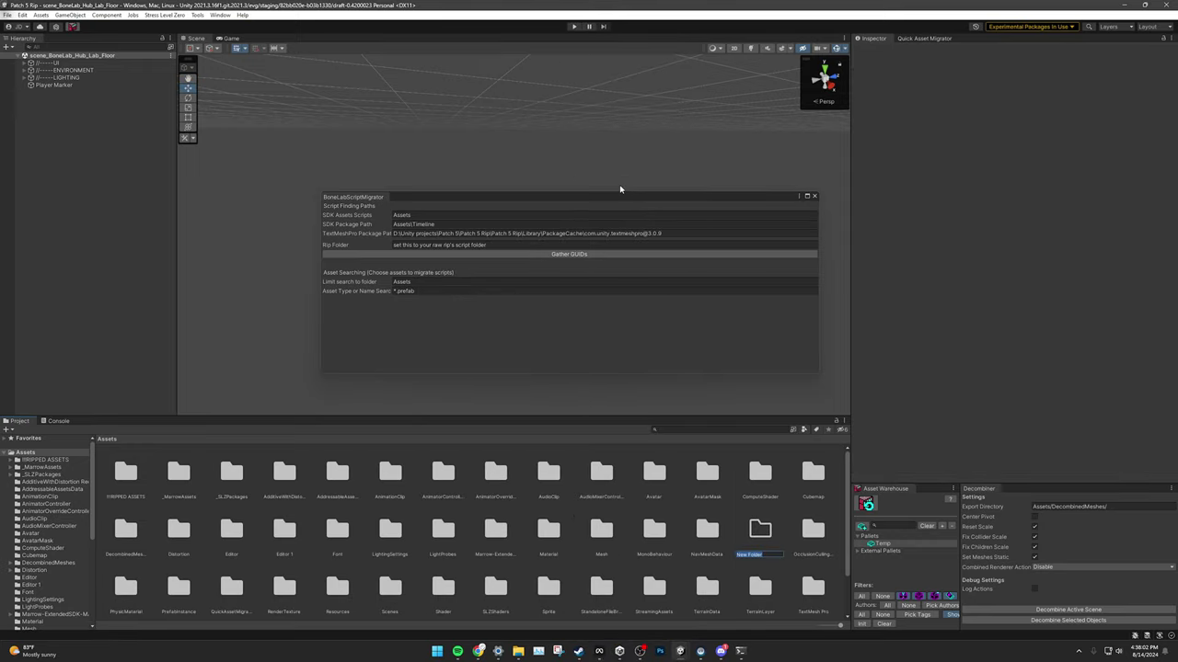
type("Timeline")
key("Return")
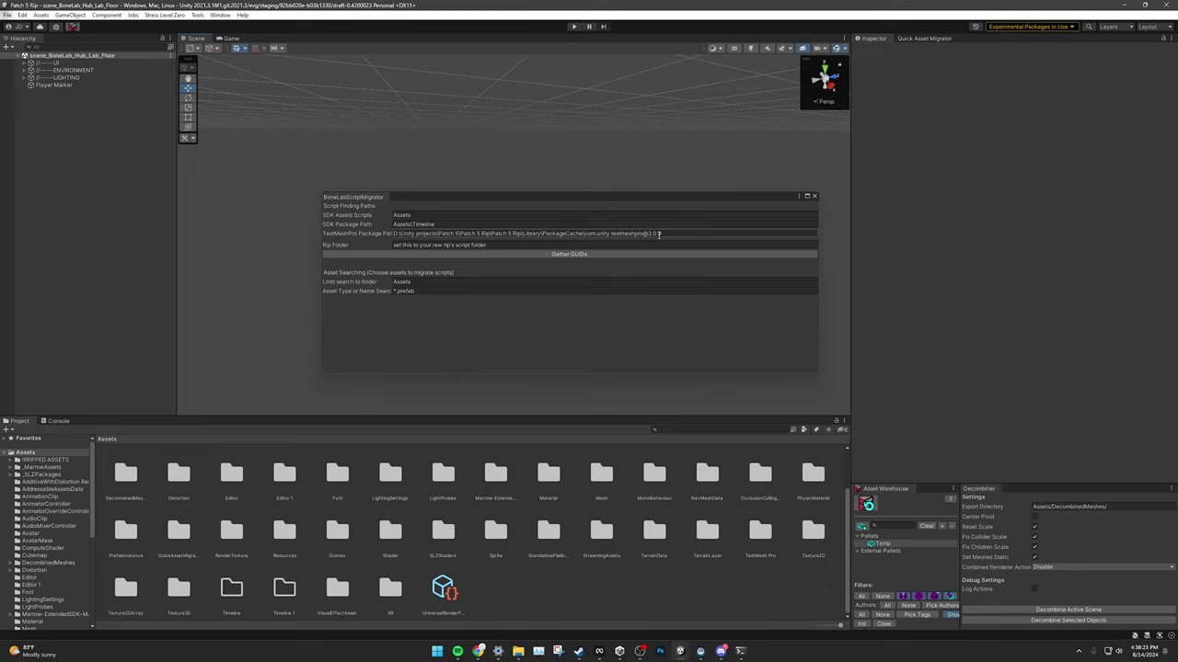
left_click_drag(659, 234, 581, 236)
key("BackSpace")
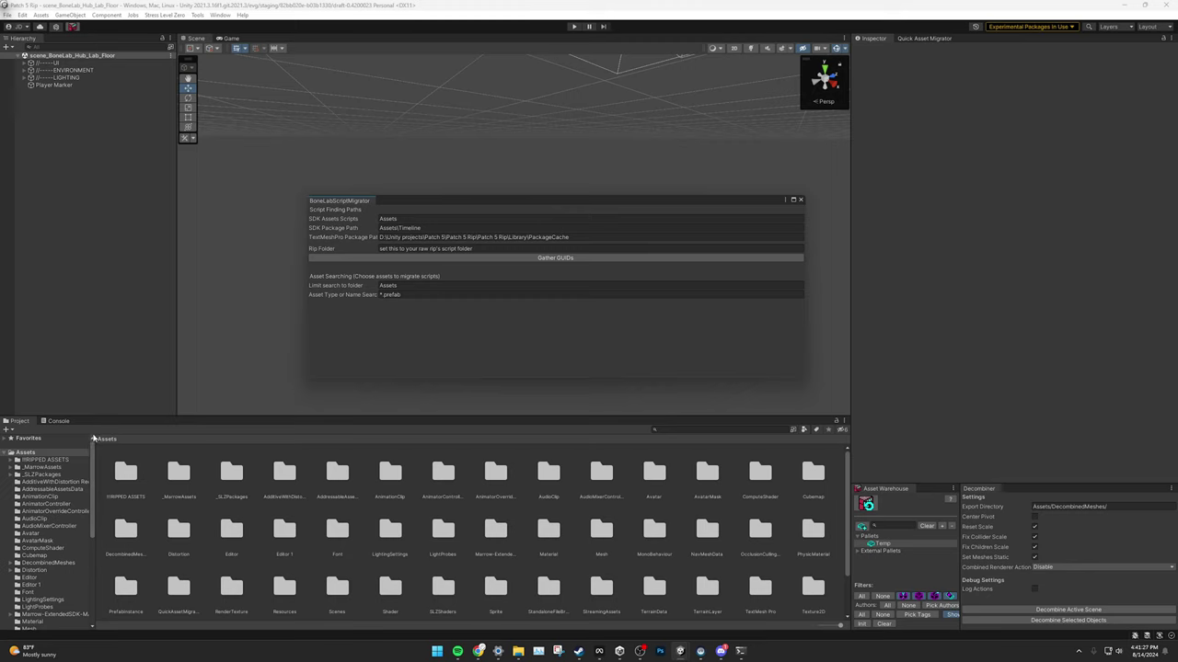
- Open Assets/_SLZPackages/_BoneLab/Scenes in the Project window and clear the selection
double_click(233, 473)
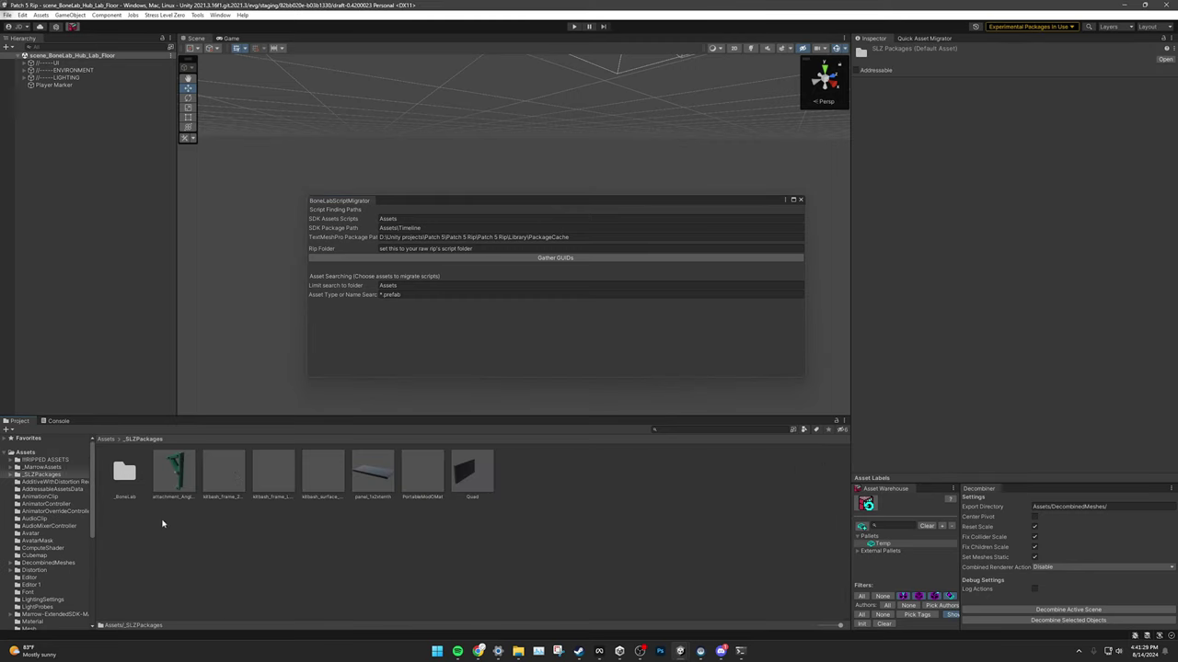
double_click(126, 477)
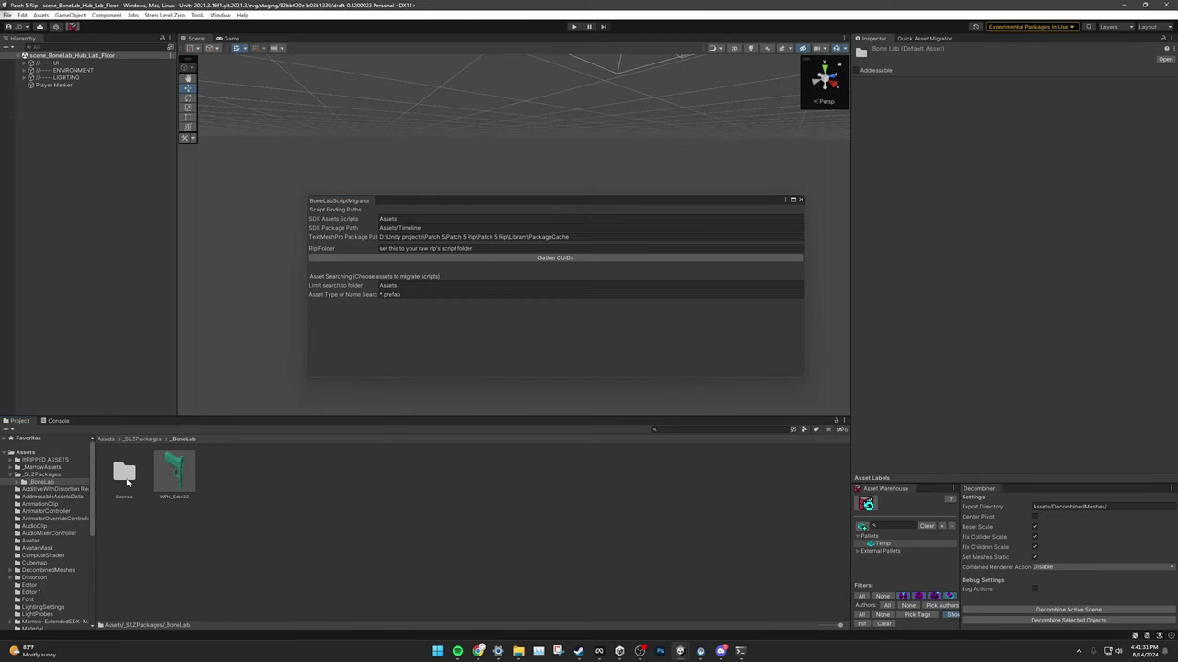
double_click(126, 477)
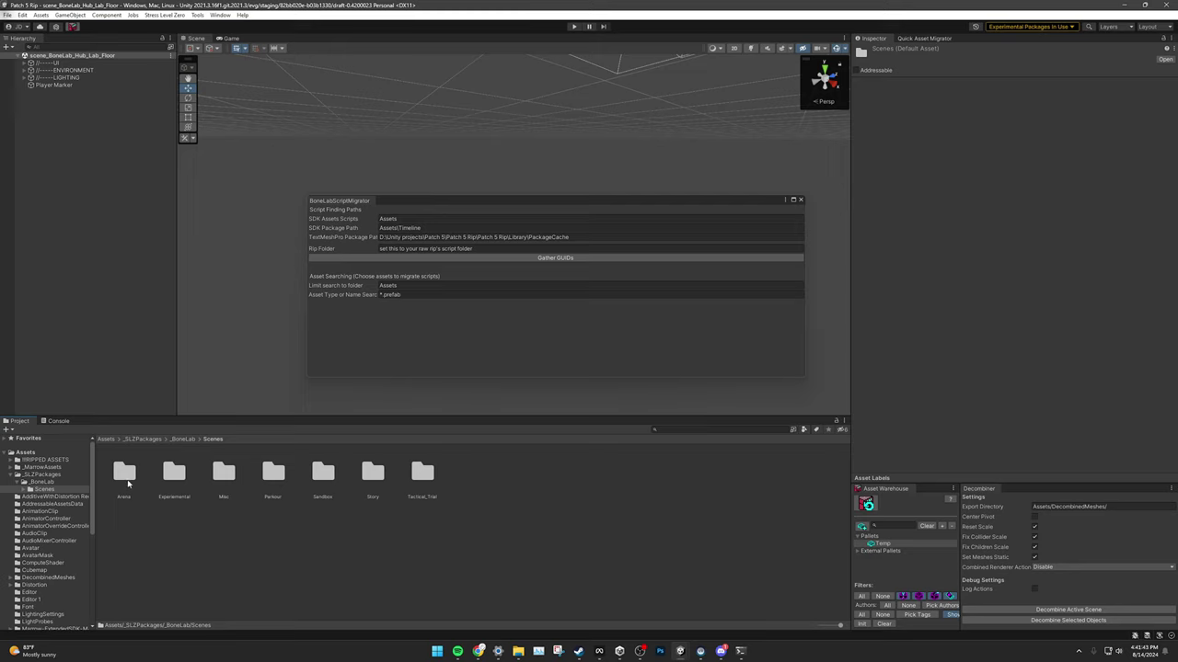
left_click(318, 528)
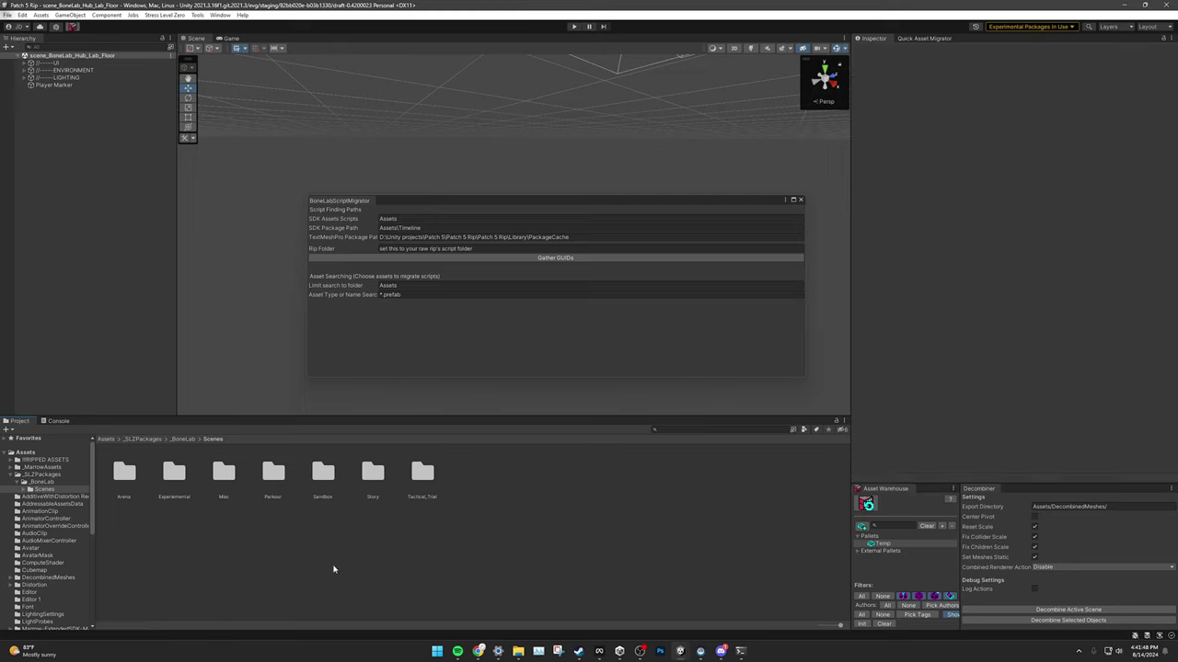